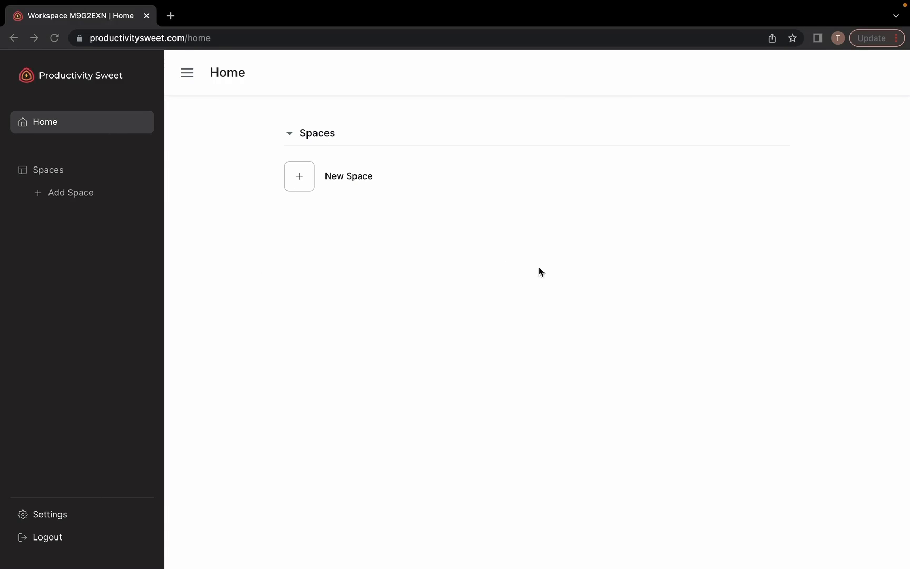
Create a new space called 'Organization' whose first tab is a Doc
click(68, 194)
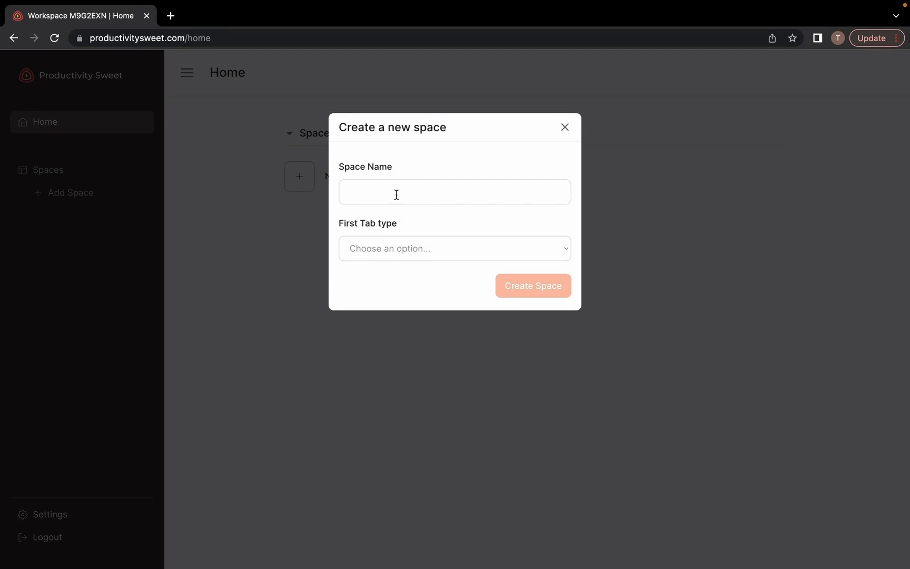
text(Organization)
click(472, 247)
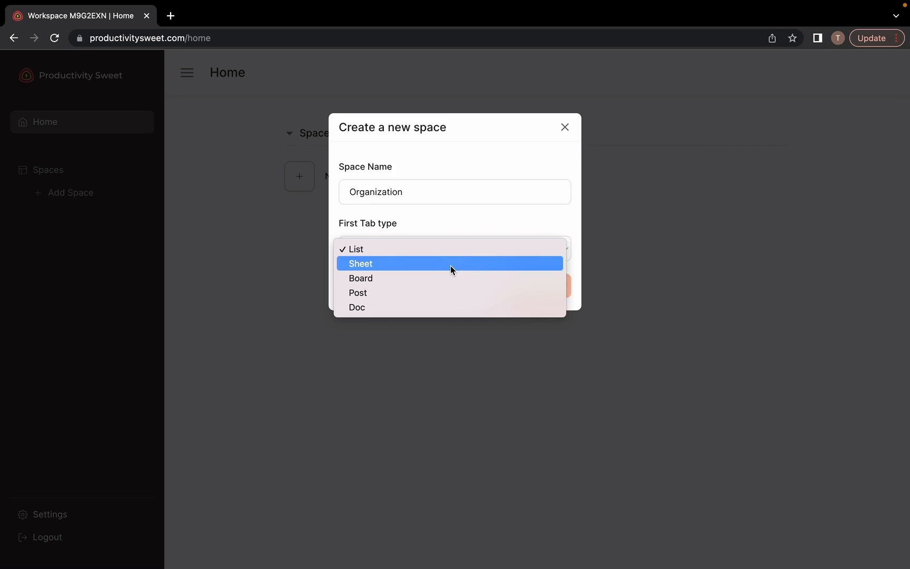
click(441, 308)
click(530, 287)
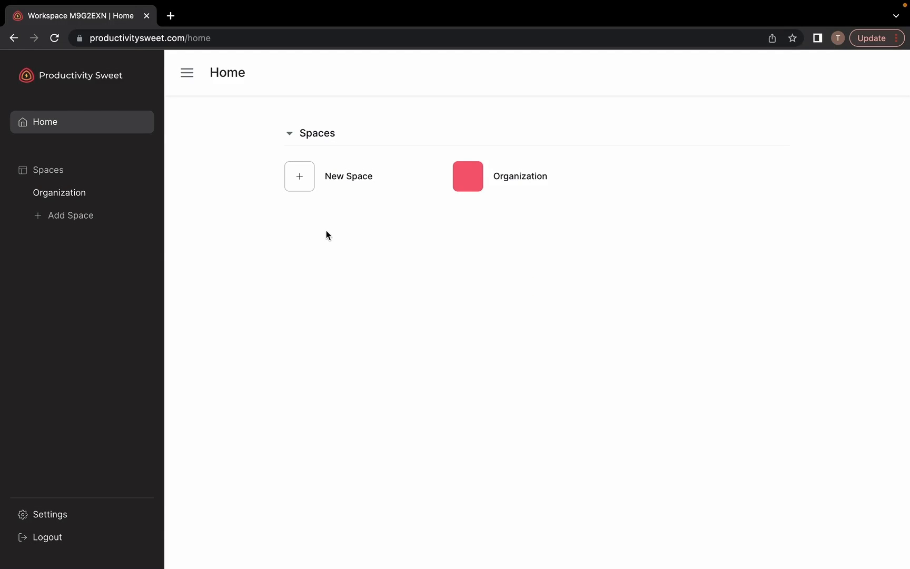
Open the Organization space and retitle its Untitled Doc to 'Overview'
click(67, 199)
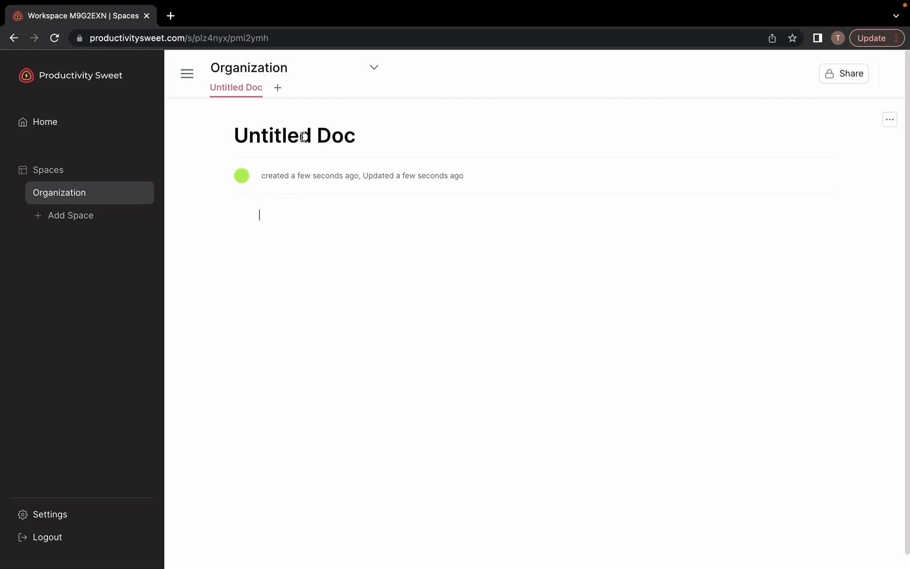
click(305, 136)
triple_click(305, 136)
text(Ove)
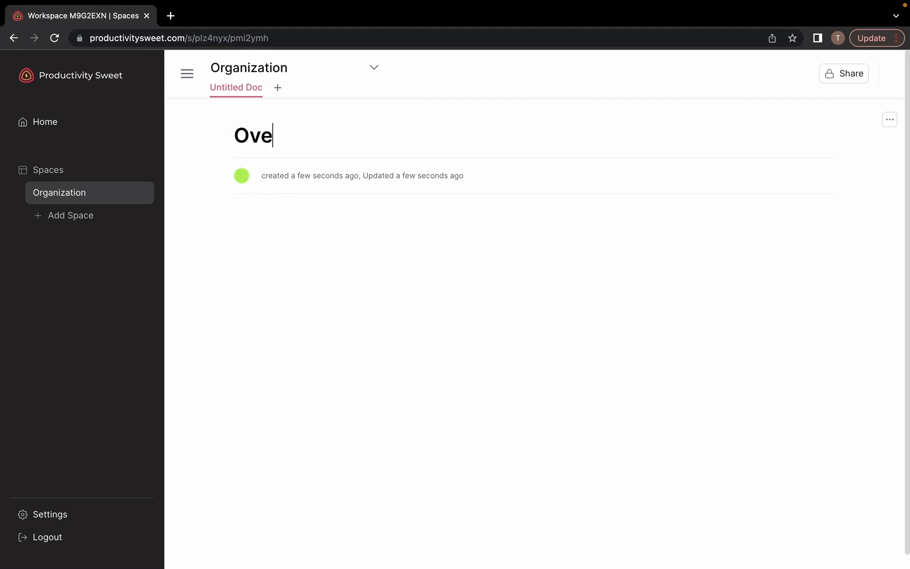
text(rview)
Add a Heading block reading 'Heading', followed by the line 'This is content'
click(337, 217)
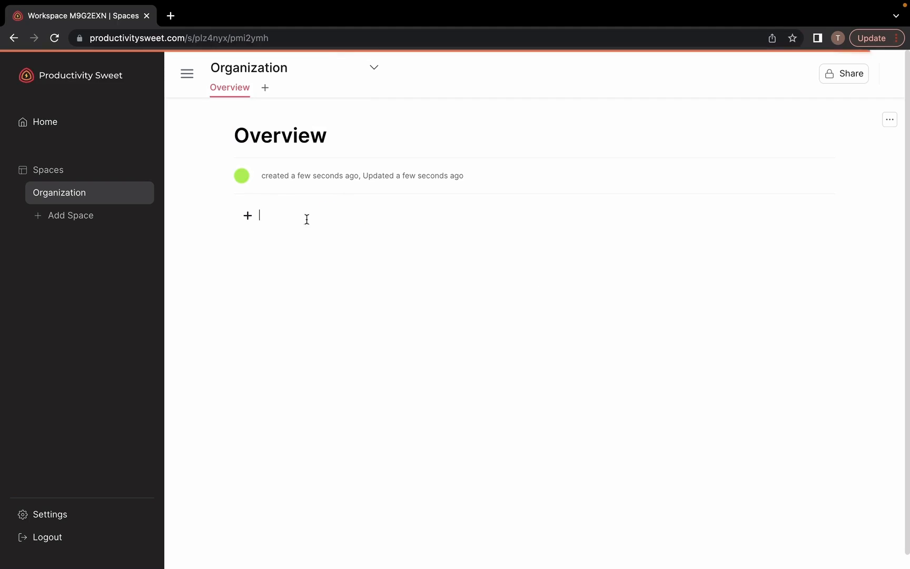
click(248, 216)
click(288, 288)
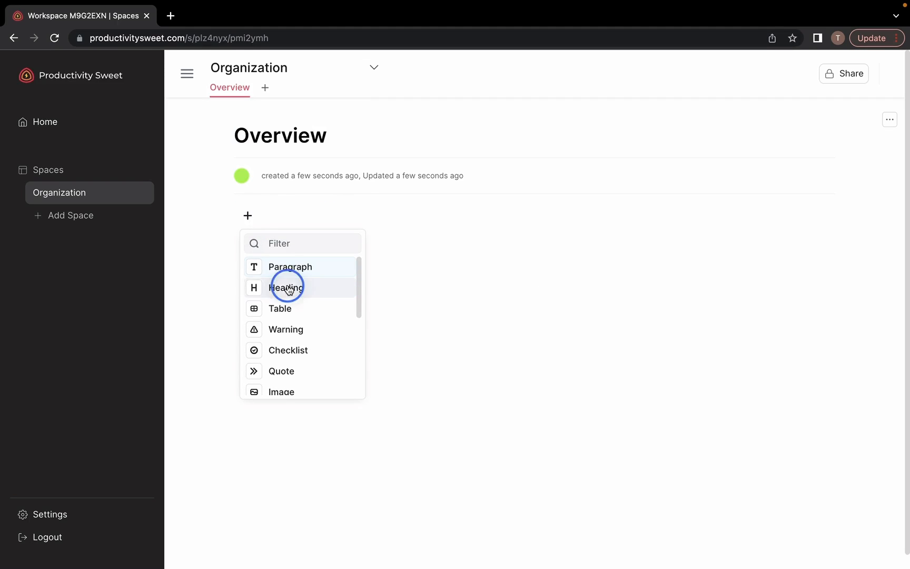
text(H)
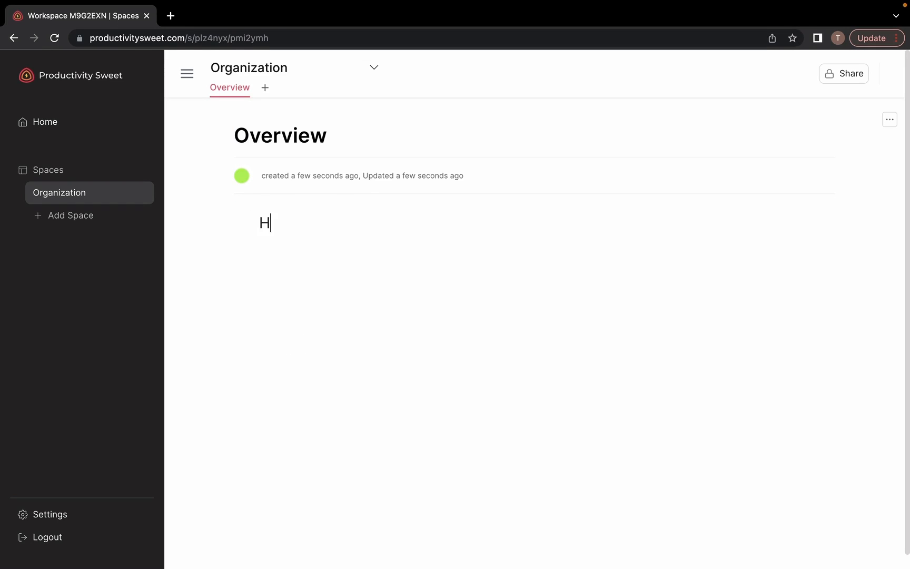
text(eading)
key(Return)
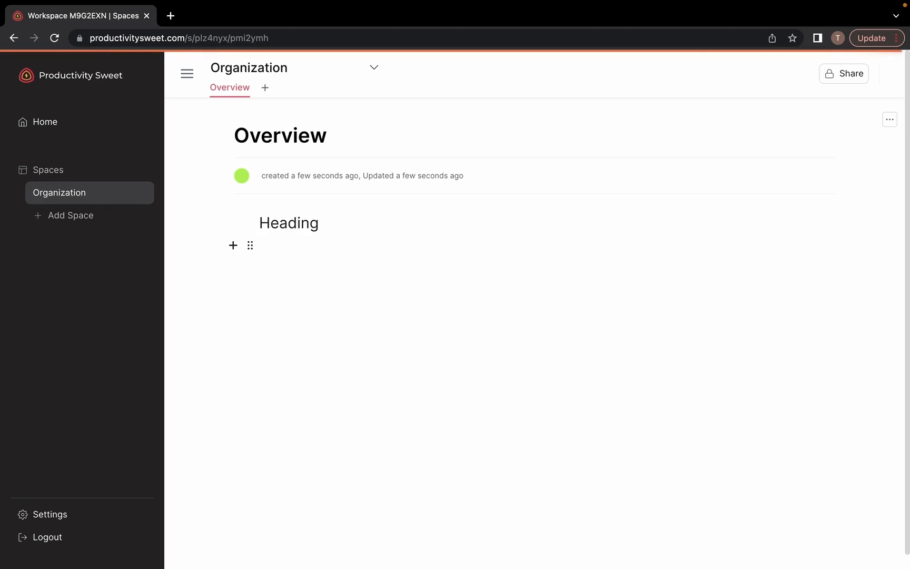
text(This is content)
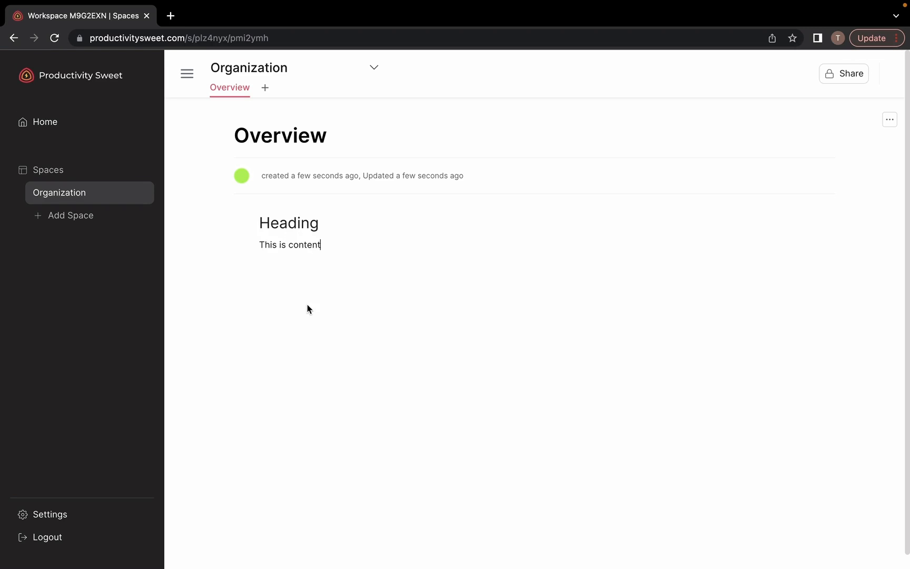
mouse_move(382, 228)
Add a Post tab named 'Docs' and create and open its first post, 'Untitled 1'
click(266, 88)
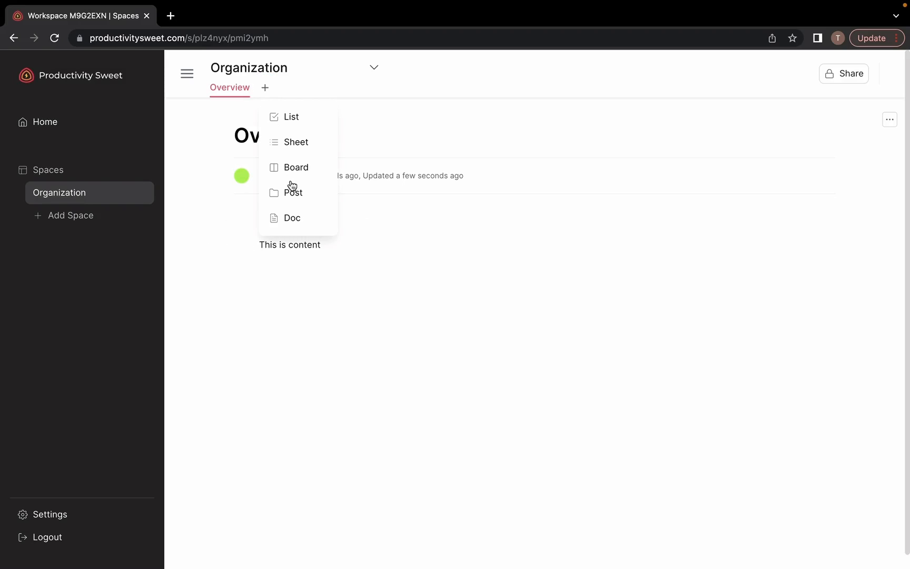
click(293, 193)
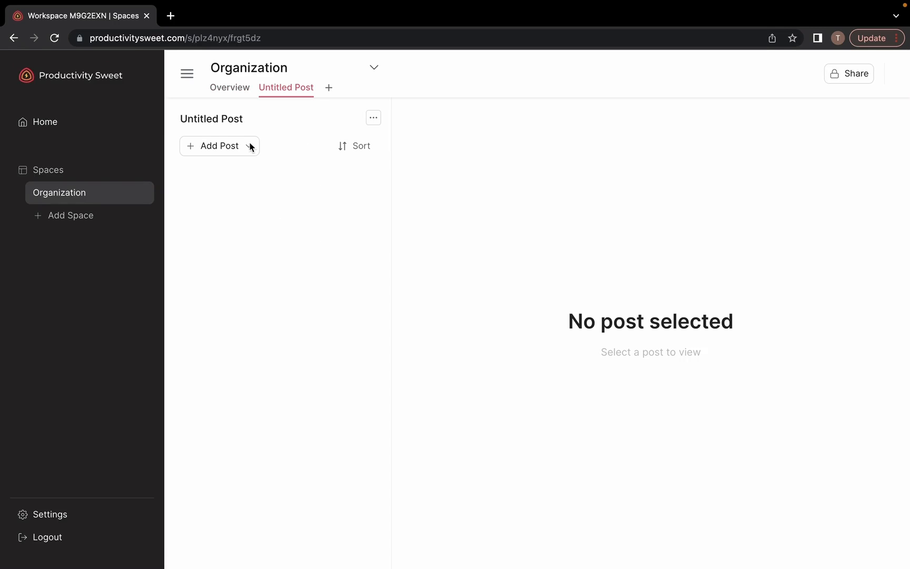
click(223, 116)
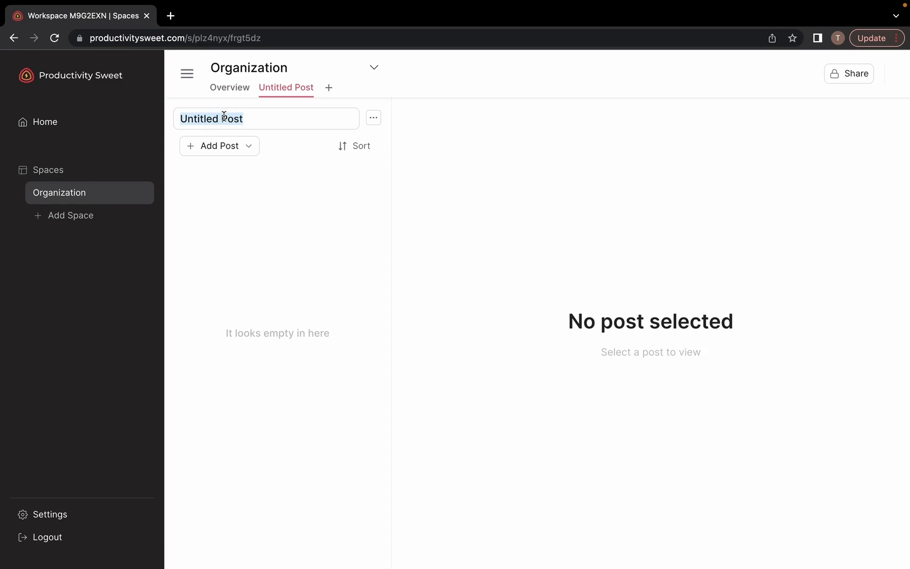
text(Docs)
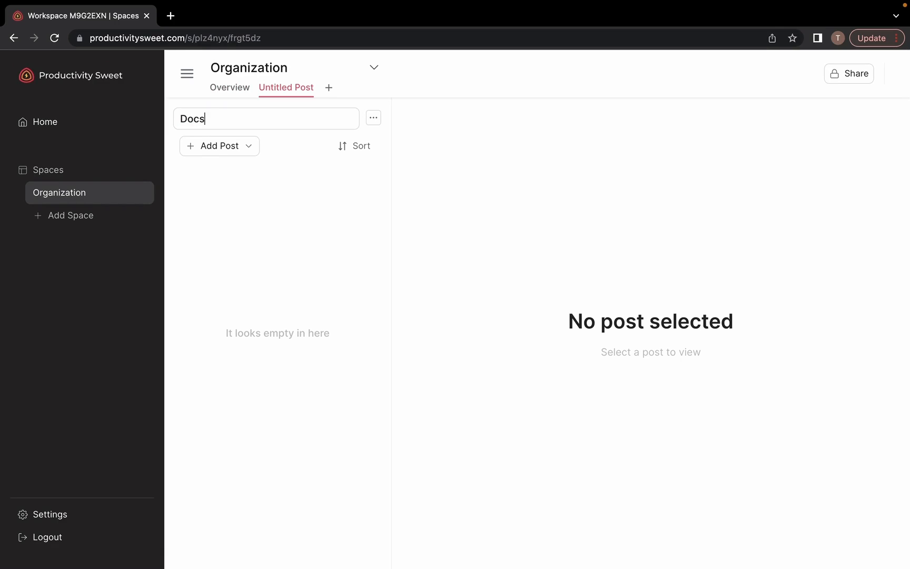
click(204, 150)
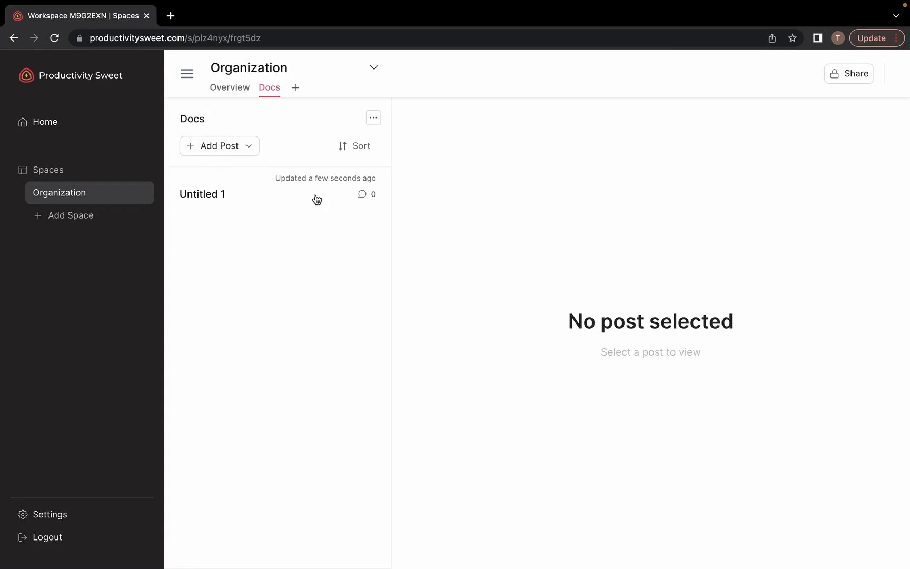
click(231, 197)
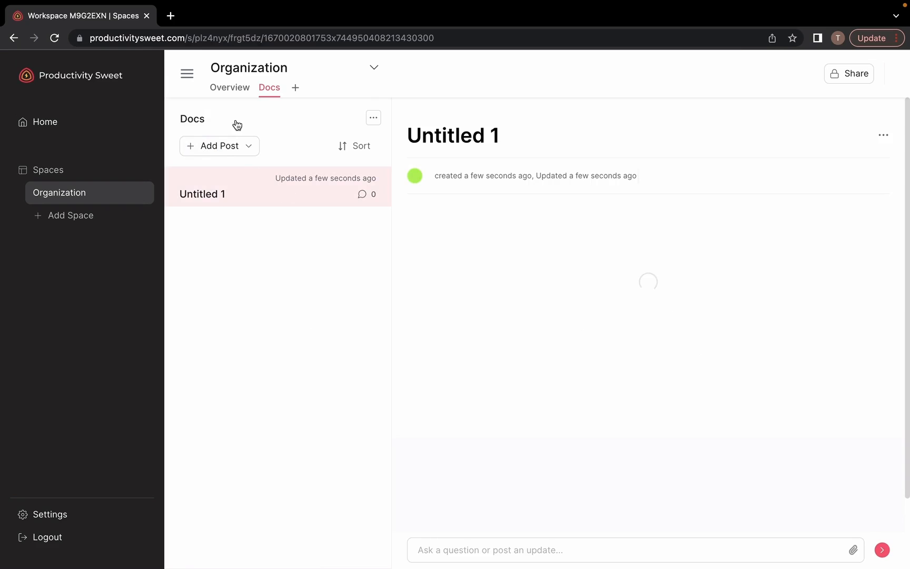
Retitle the Untitled 1 post to 'Week 1'
click(483, 136)
click(482, 136)
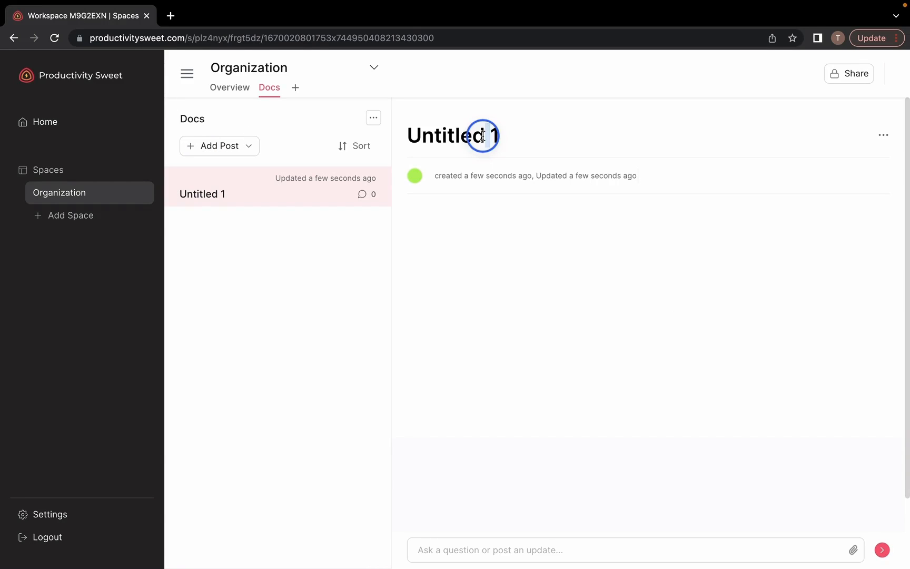
click(482, 136)
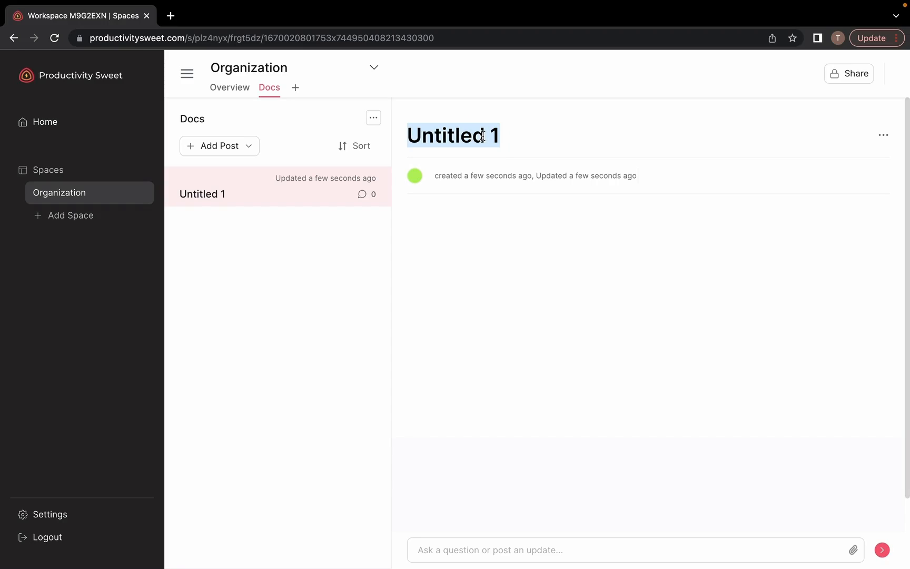
text(Week 1)
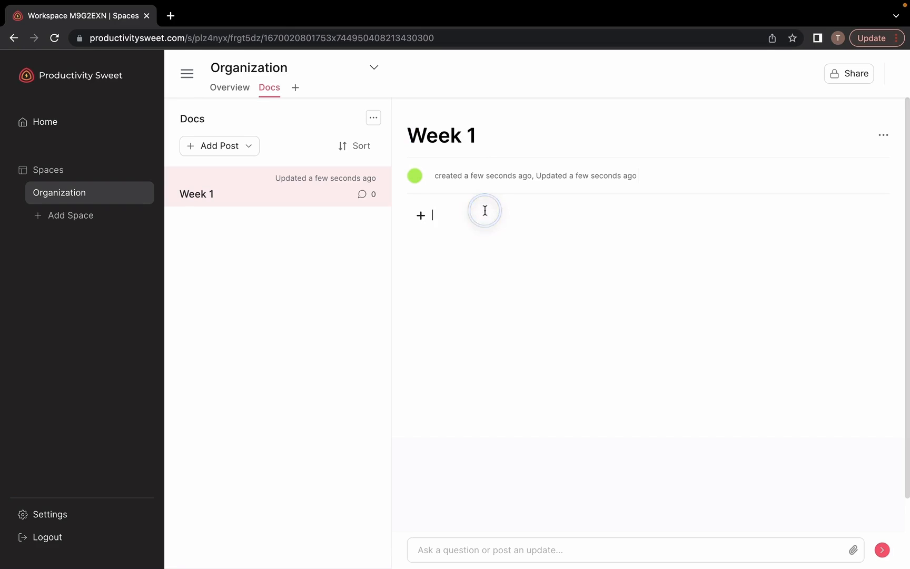
Insert a Heading block reading 'Heading' into the post body, followed by a new empty line
click(421, 215)
click(453, 291)
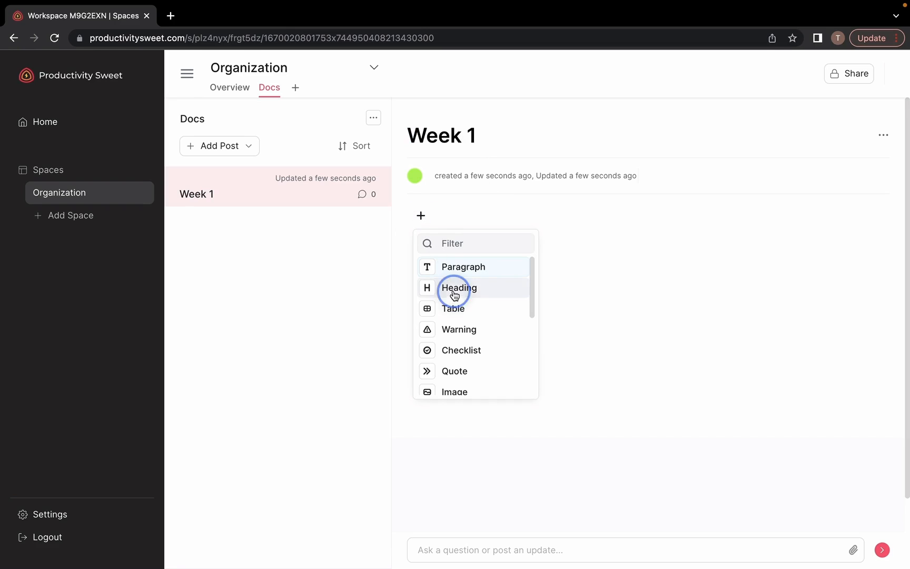
text(Heading)
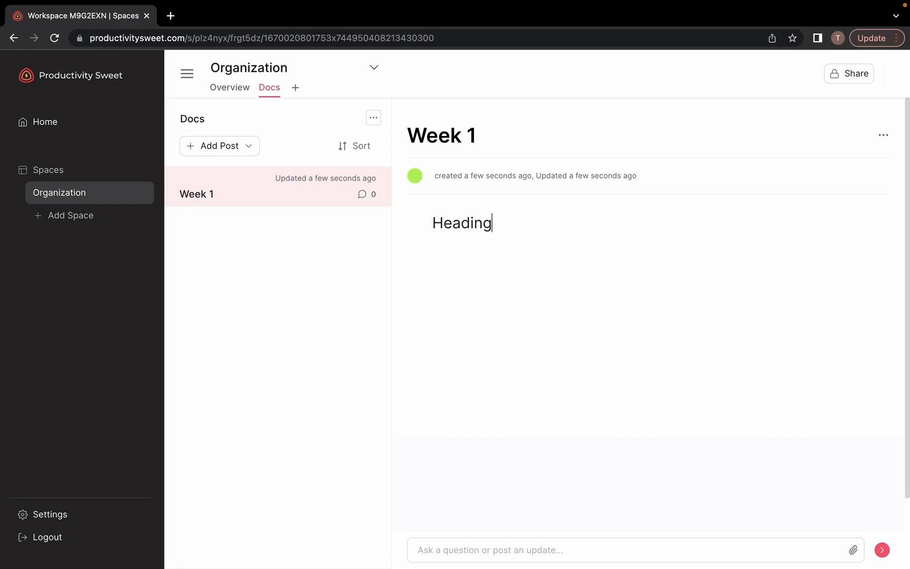
key(Return)
click(406, 245)
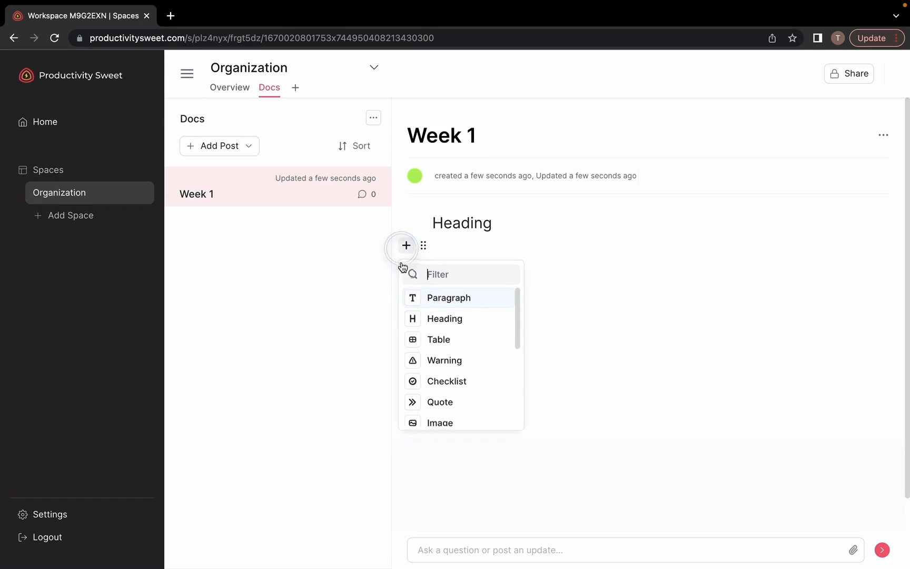
scroll(416, 343, down, 5)
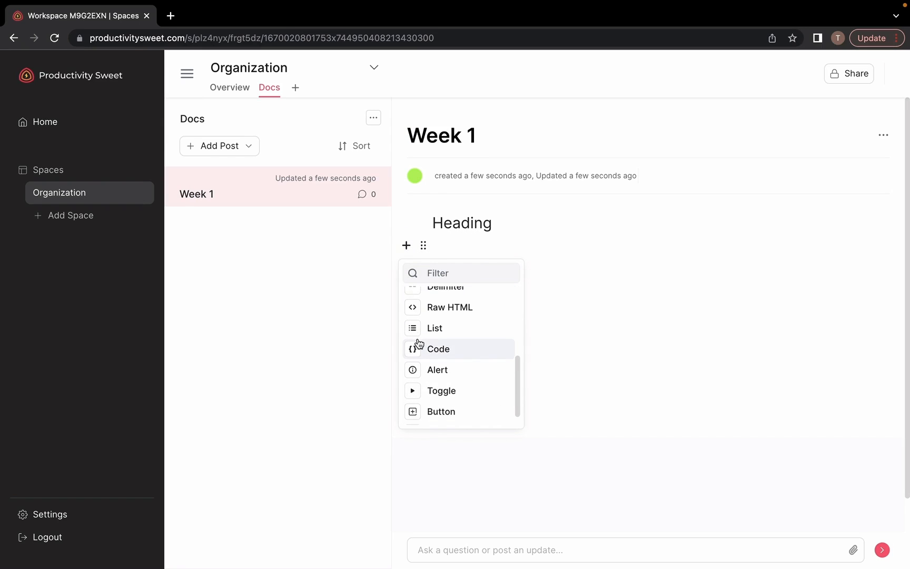
scroll(419, 343, up, 5)
click(583, 203)
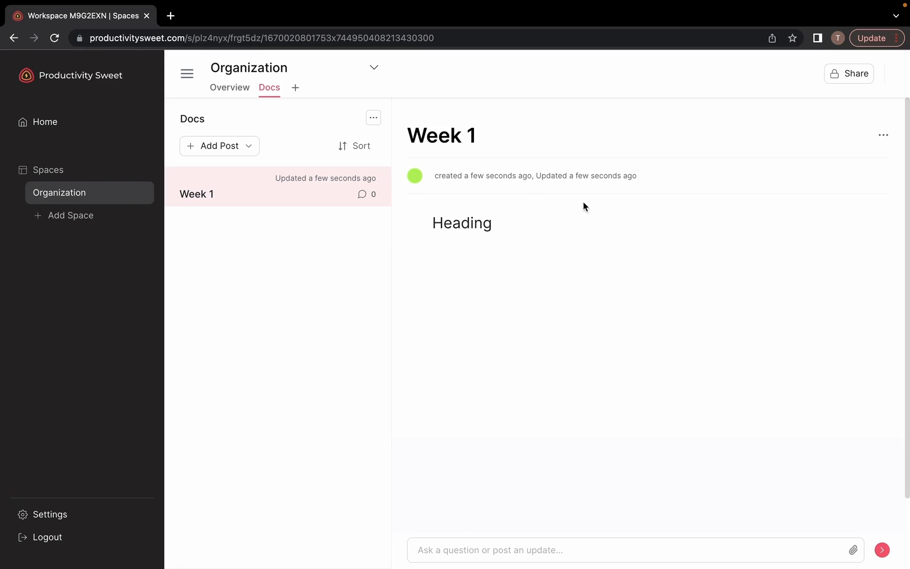
click(586, 230)
Add a new Sheet tab titled 'Data' and bring up its new-column form
click(296, 89)
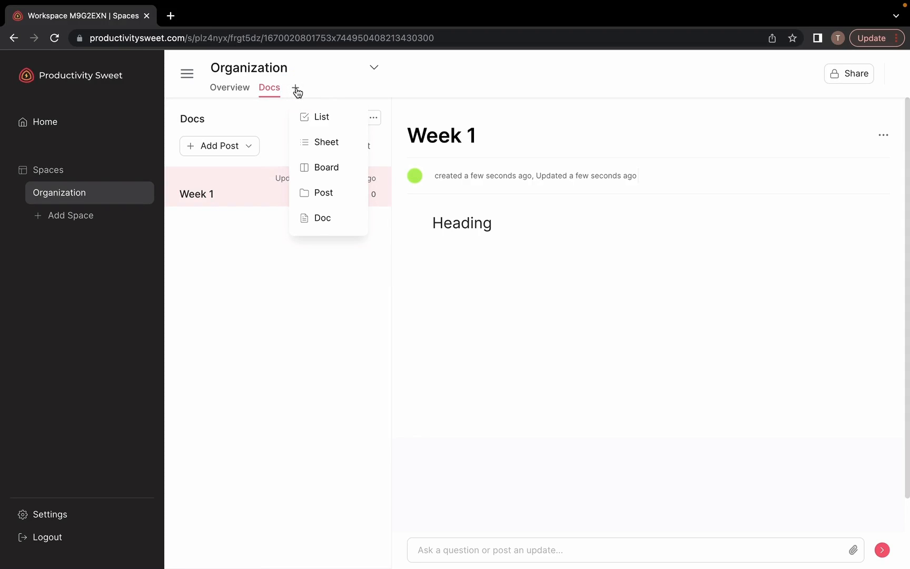
click(325, 142)
click(376, 164)
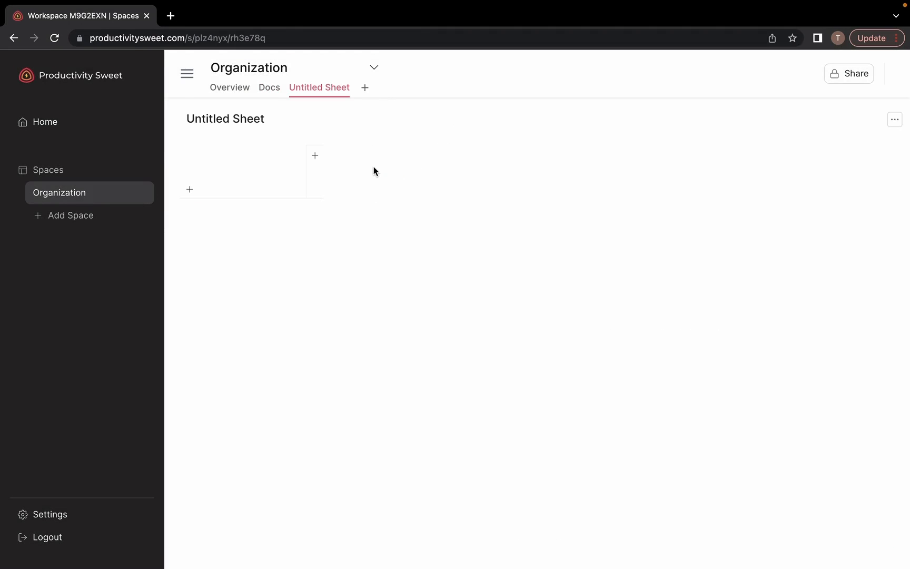
click(212, 118)
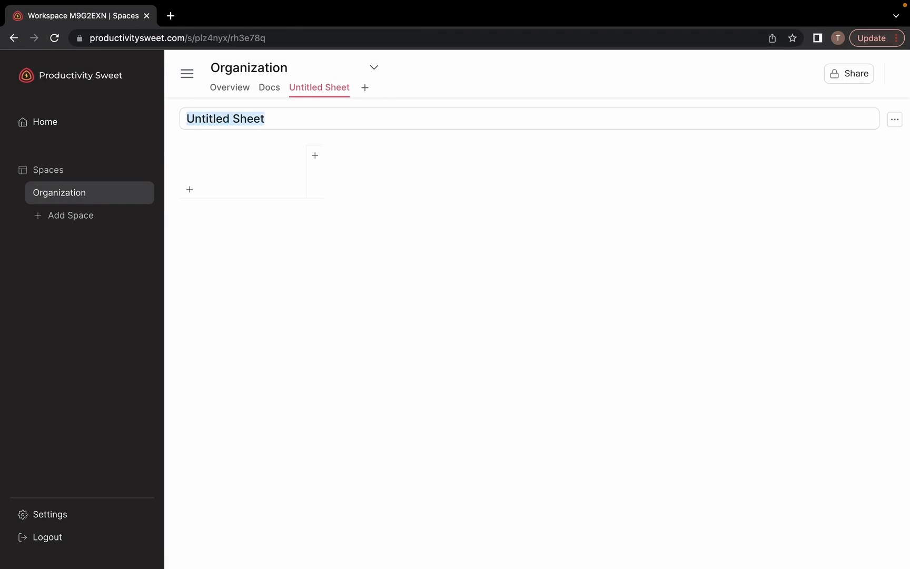
text(Data)
click(315, 156)
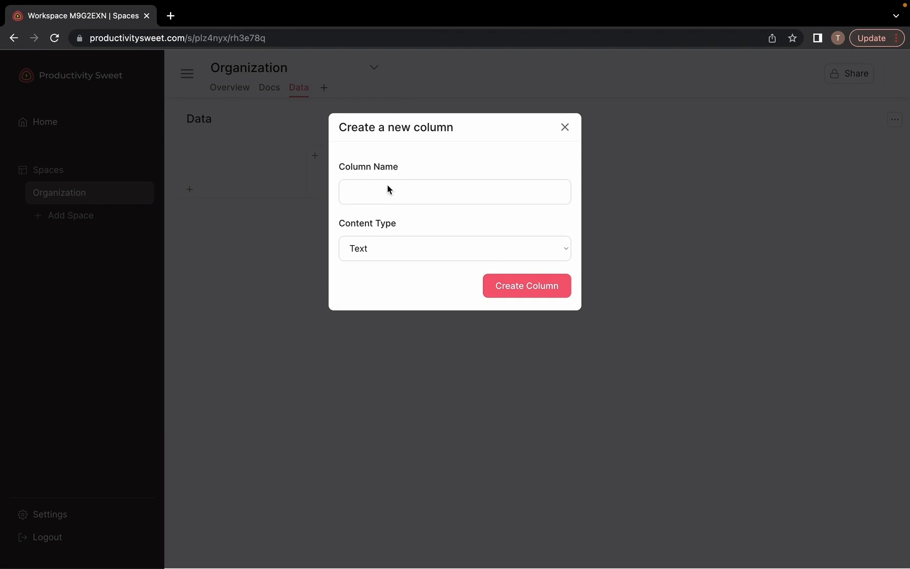
Create a Text column named 'Name' in the Data sheet
click(388, 186)
text(name)
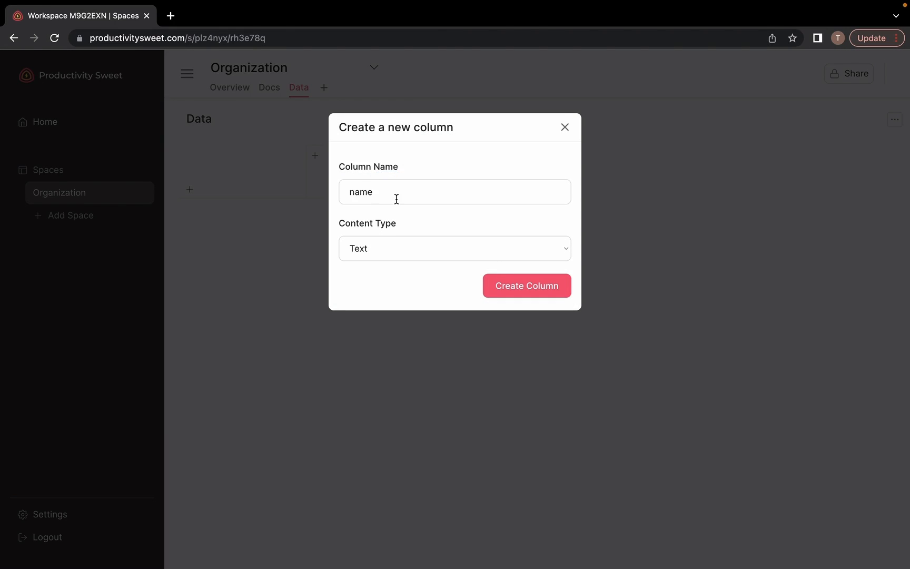
text(me)
click(515, 286)
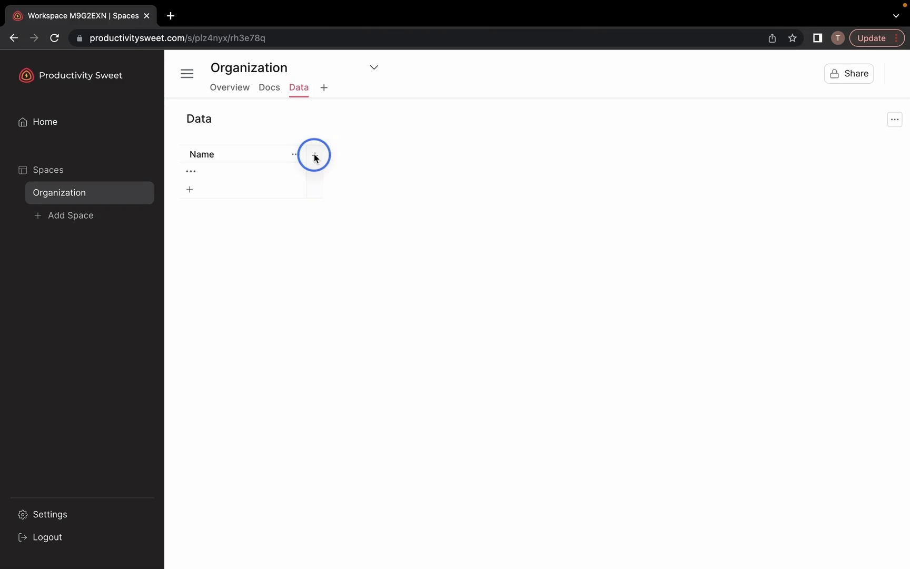
Start a second column named 'Email', keeping its content type as Text
click(314, 155)
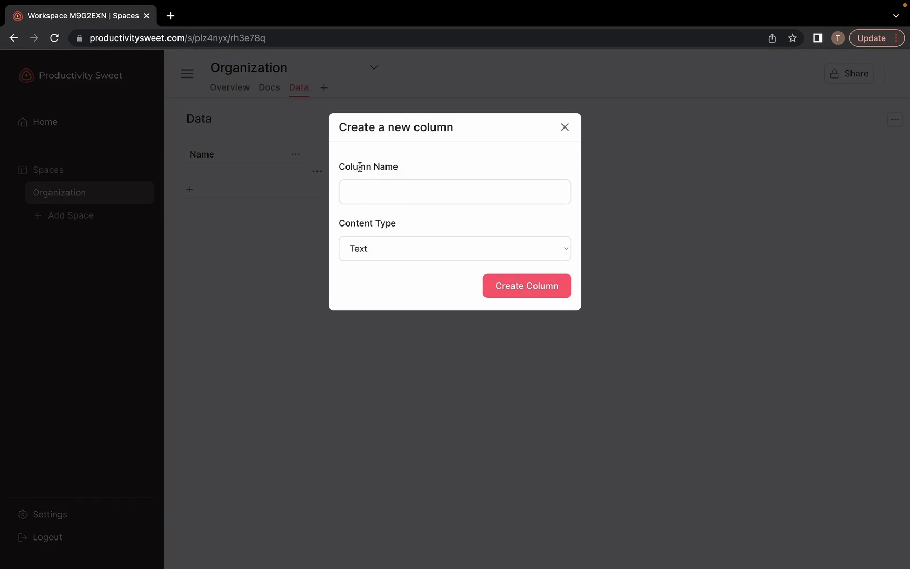
click(388, 190)
text(Email)
click(392, 250)
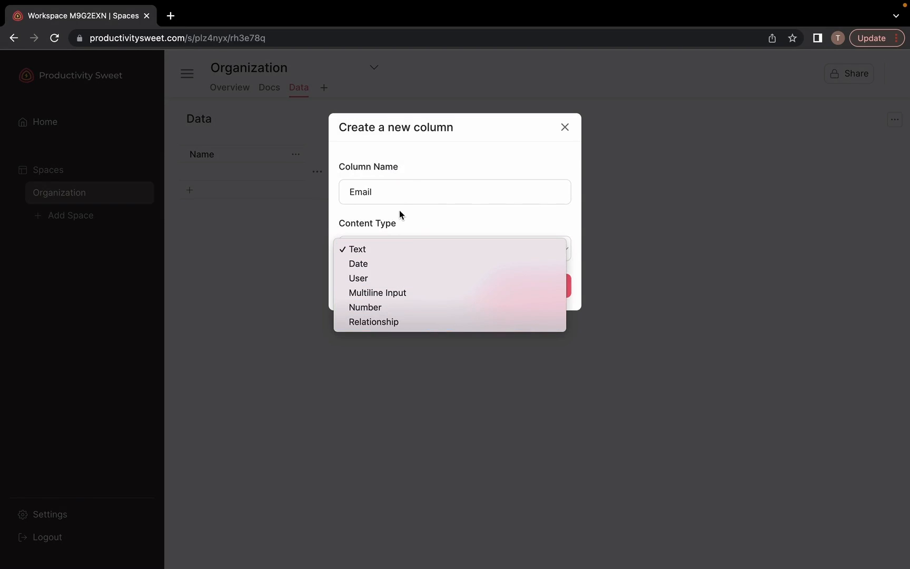
double_click(392, 192)
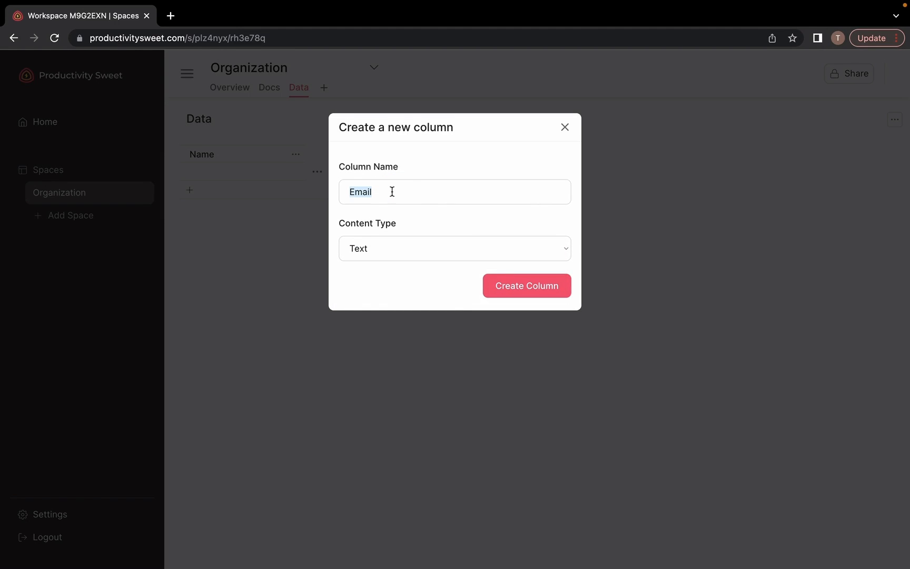
Create the Email column and enter the first contact's name and e-mail in row one
click(509, 280)
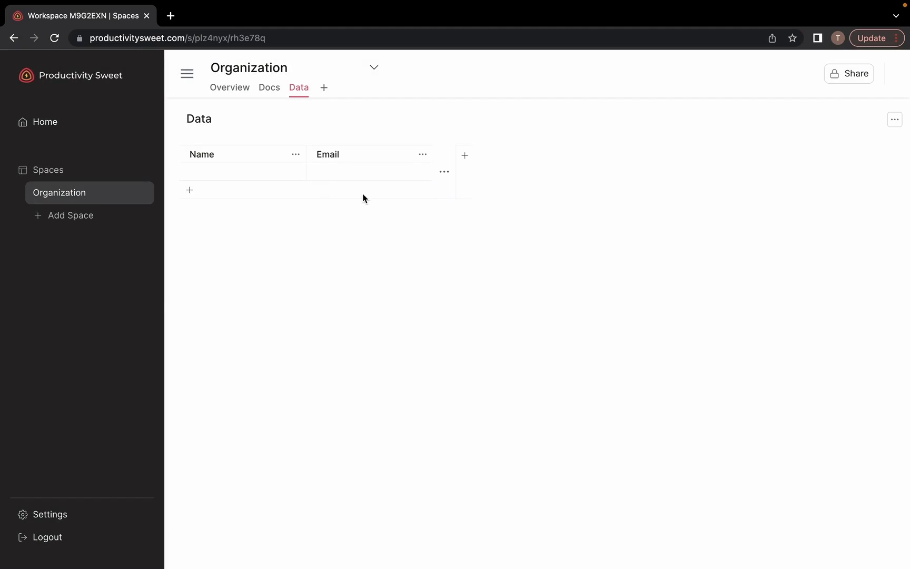
click(260, 170)
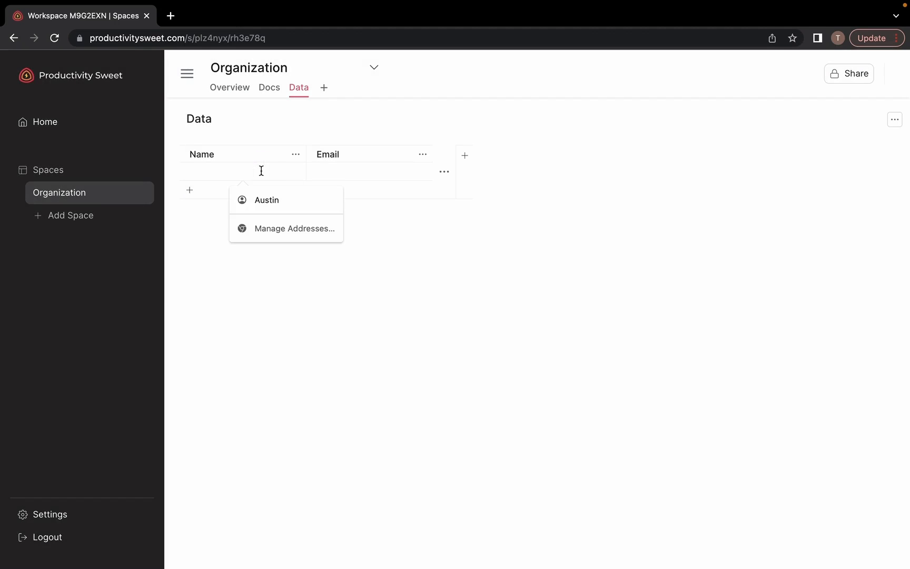
text(John S)
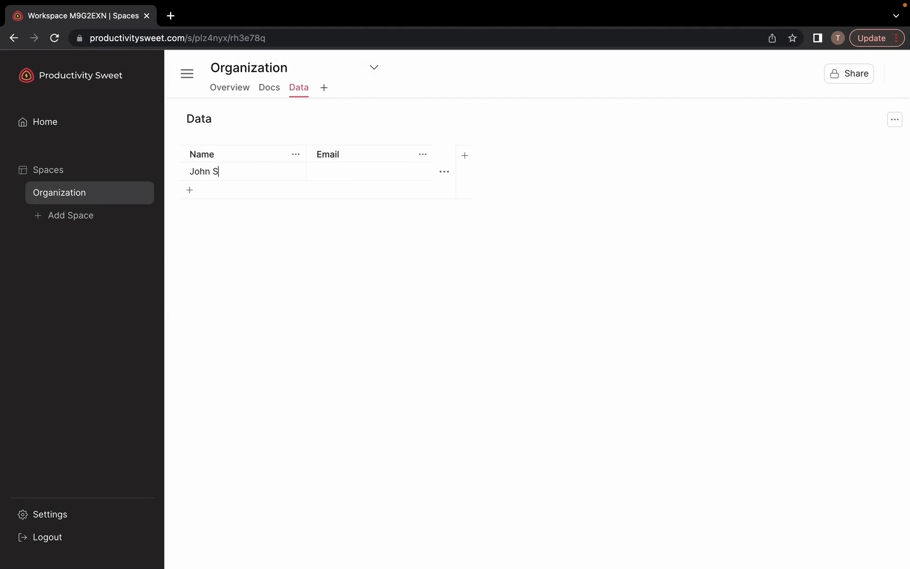
text(mith)
click(340, 172)
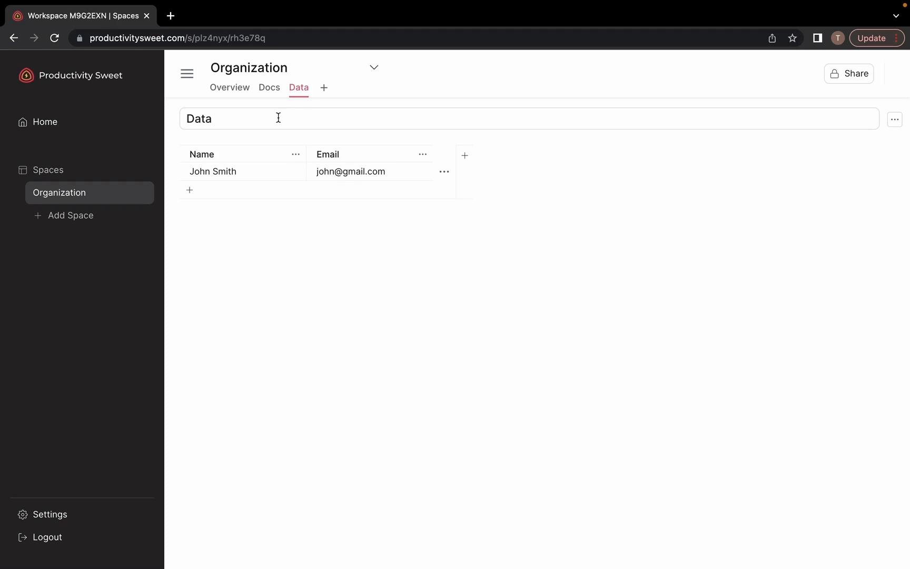
click(325, 90)
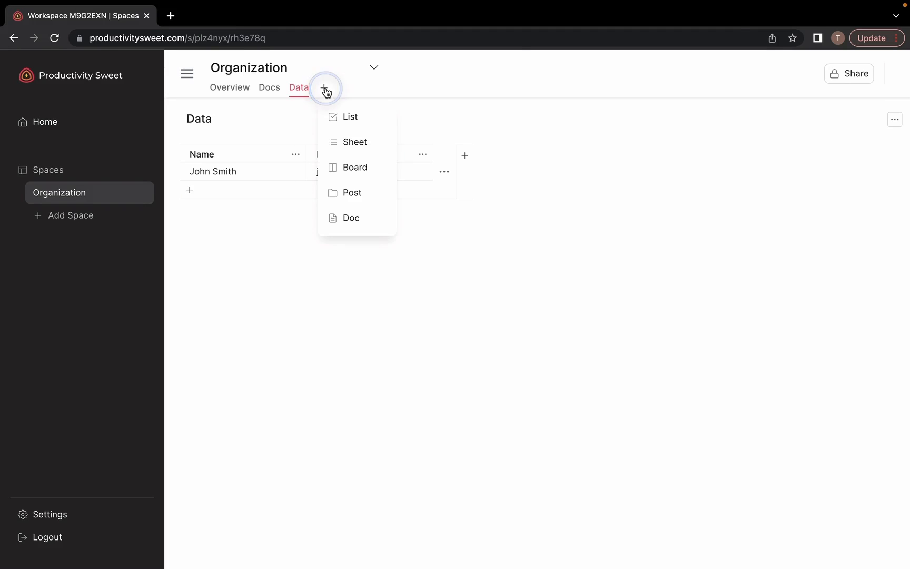
Create a List named 'Contacts' based on the Data sheet, then add an empty second row to Data
click(346, 117)
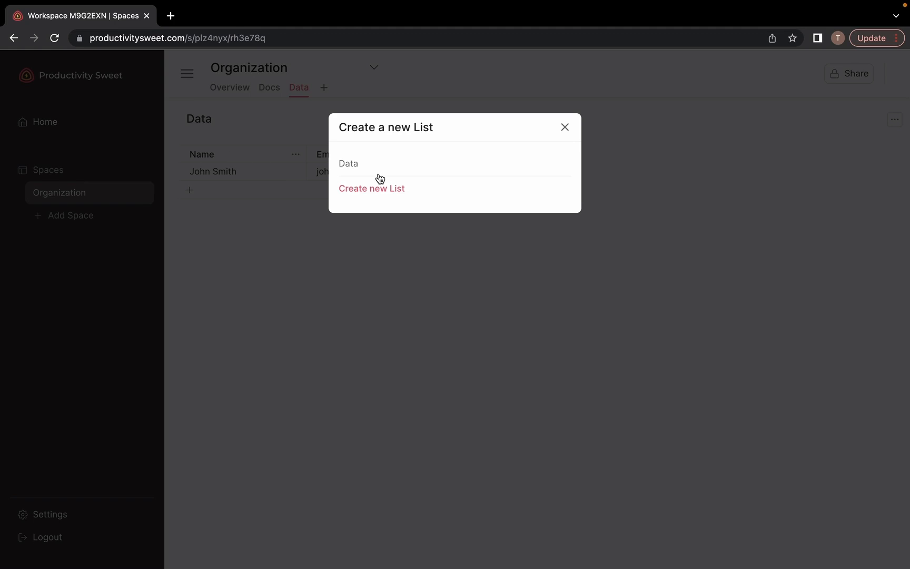
click(356, 164)
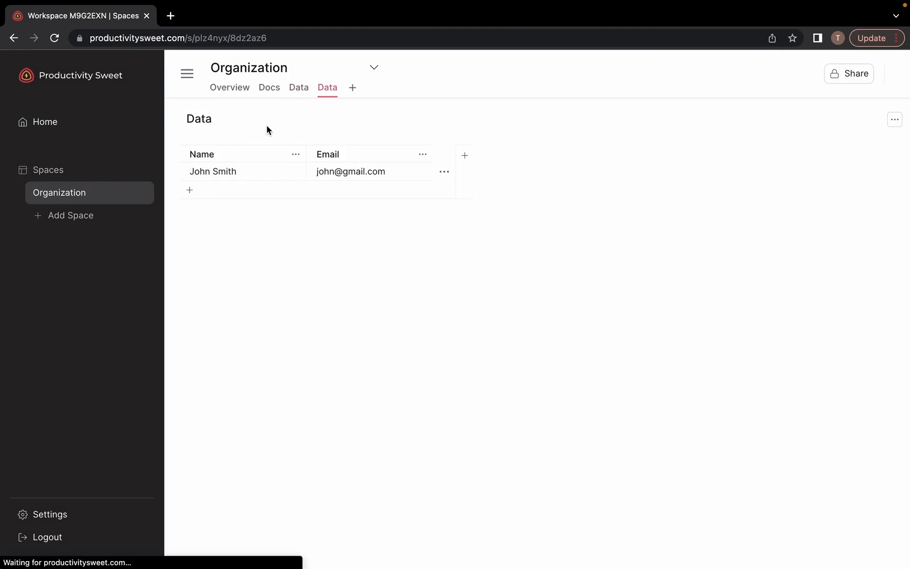
click(325, 89)
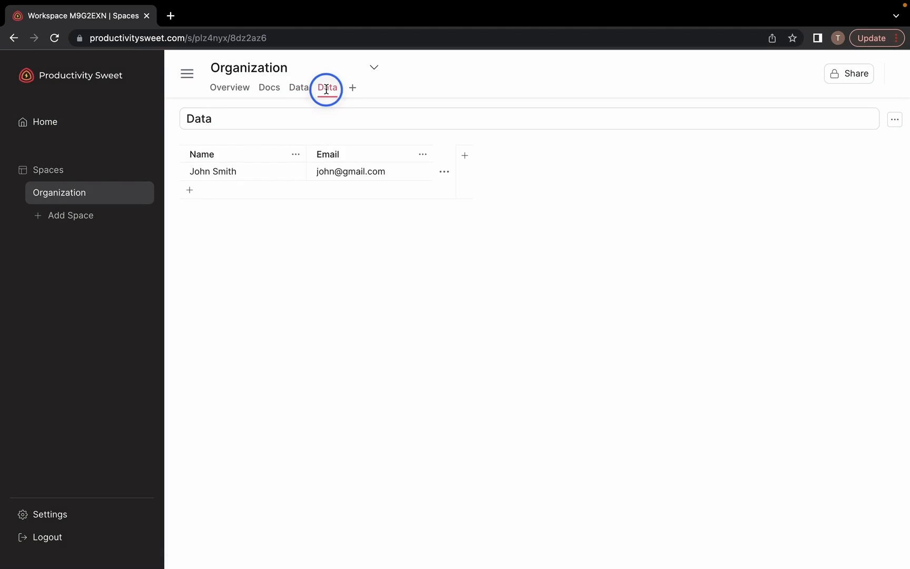
double_click(209, 119)
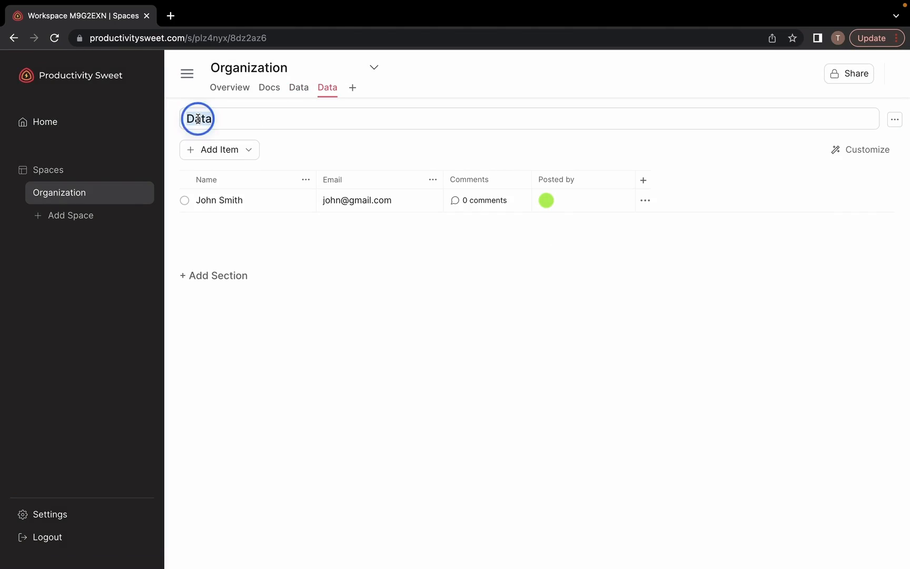
text(Contacts)
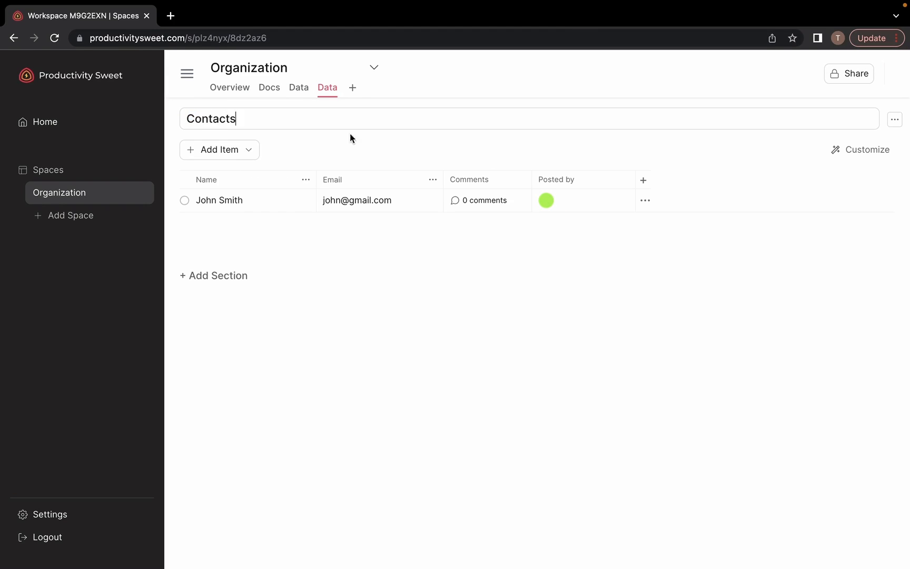
click(366, 136)
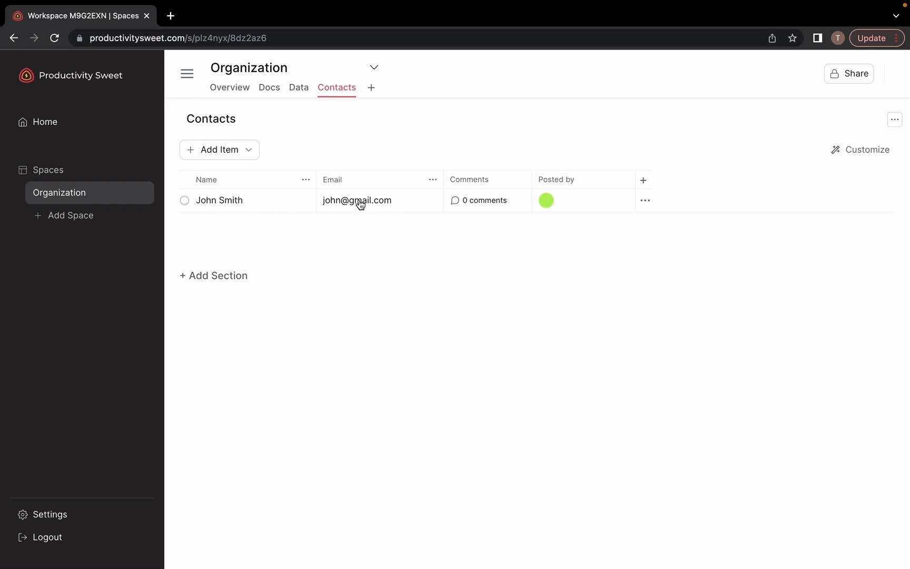
click(295, 90)
click(211, 190)
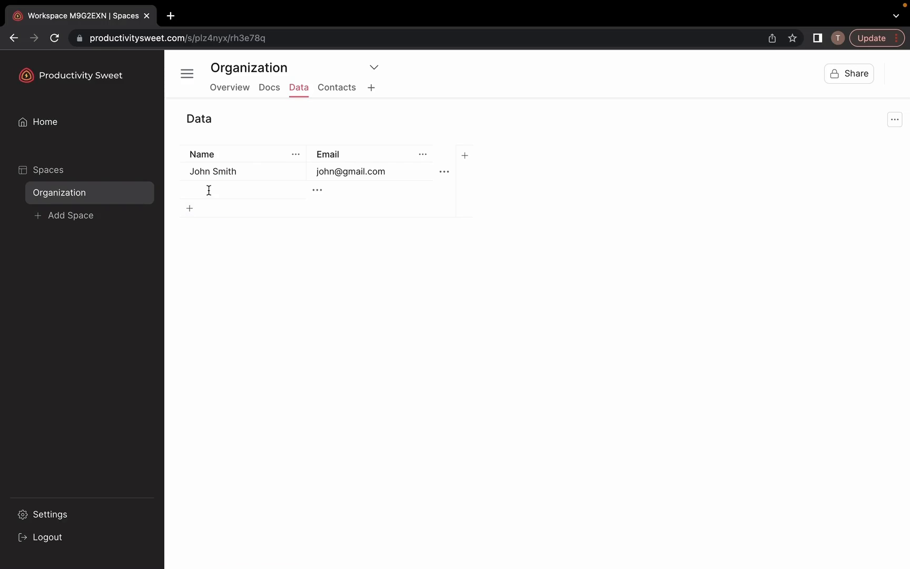
Fill the new Data row with a second contact's name and e-mail
click(208, 188)
click(325, 193)
Add a 'Contacted' section to the Contacts list and open the first contact's details
click(340, 88)
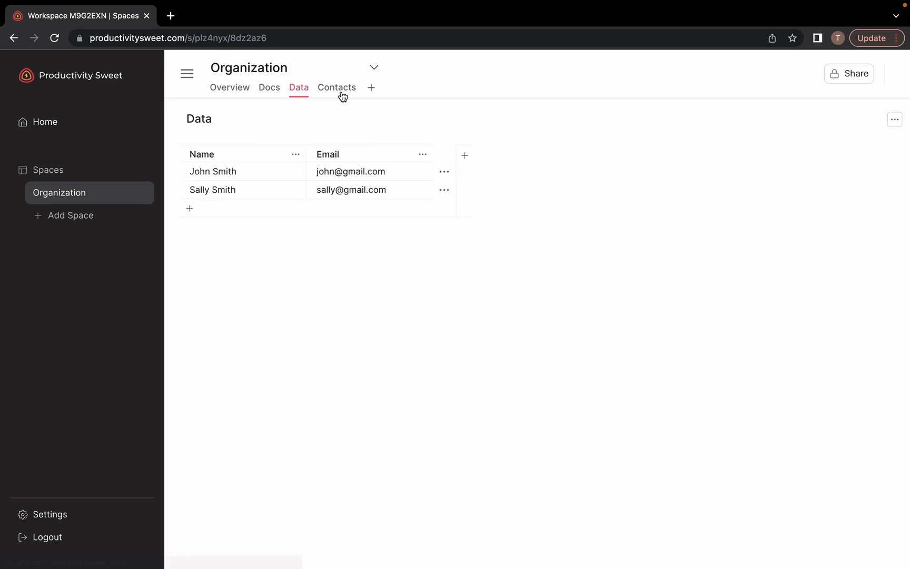
click(224, 298)
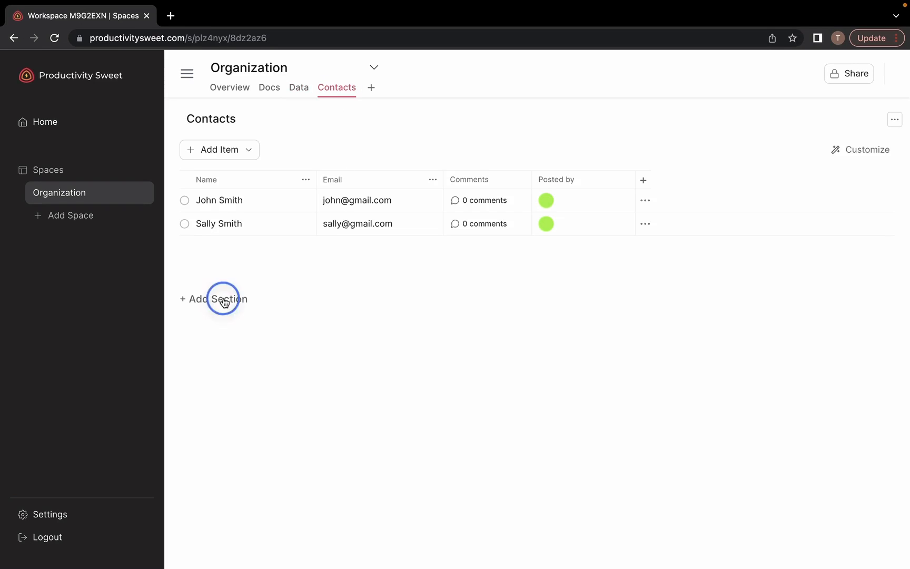
click(256, 210)
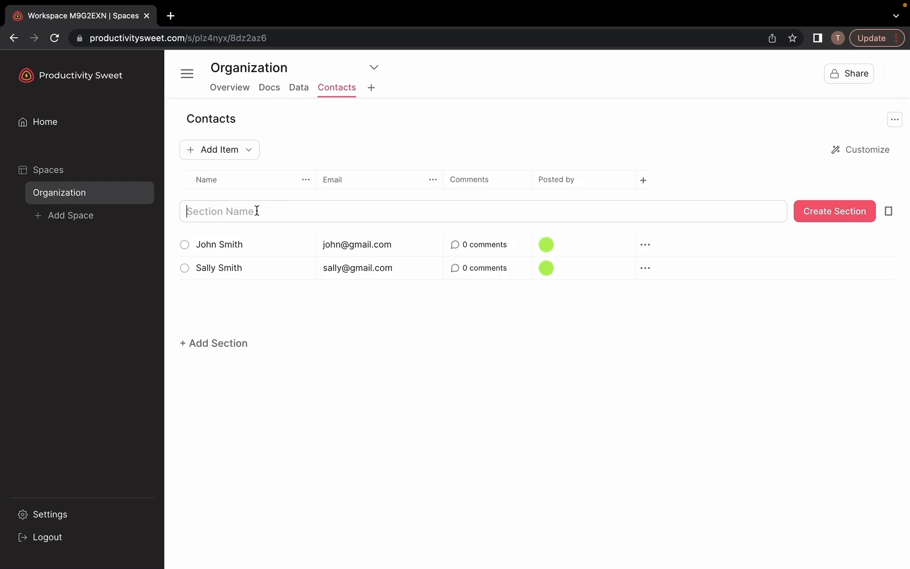
text(Contacted)
click(841, 211)
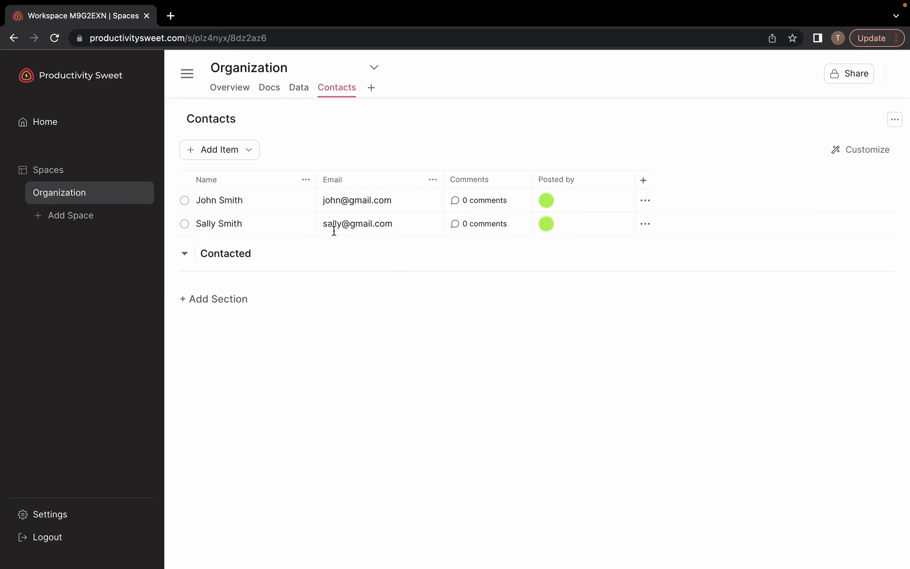
click(270, 205)
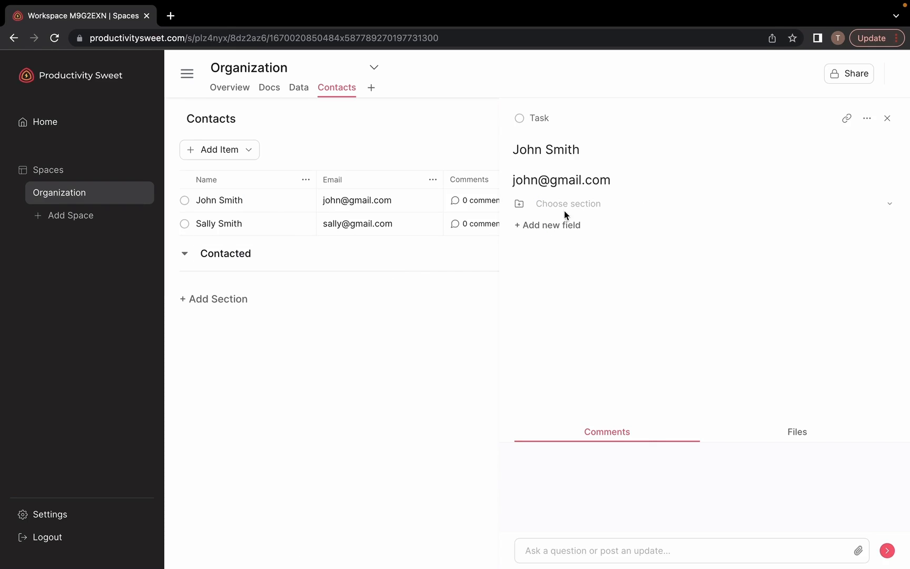
Move the first contact into Contacted and add a Multiline Input field named 'Description'
click(579, 206)
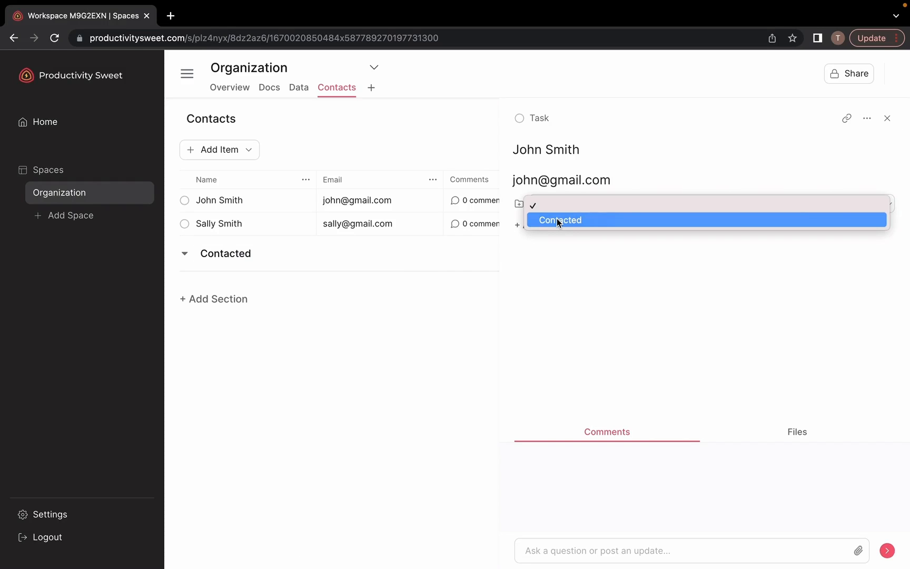
click(558, 221)
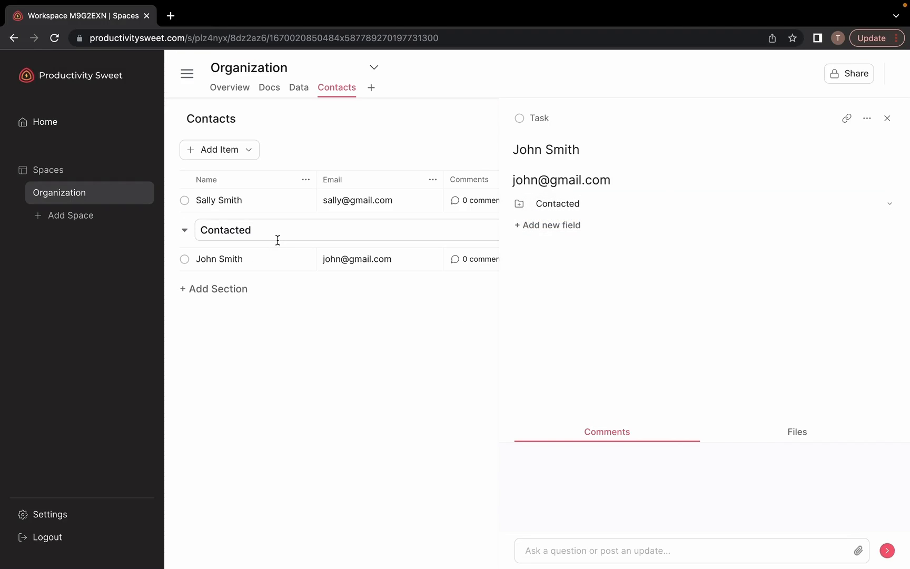
click(558, 225)
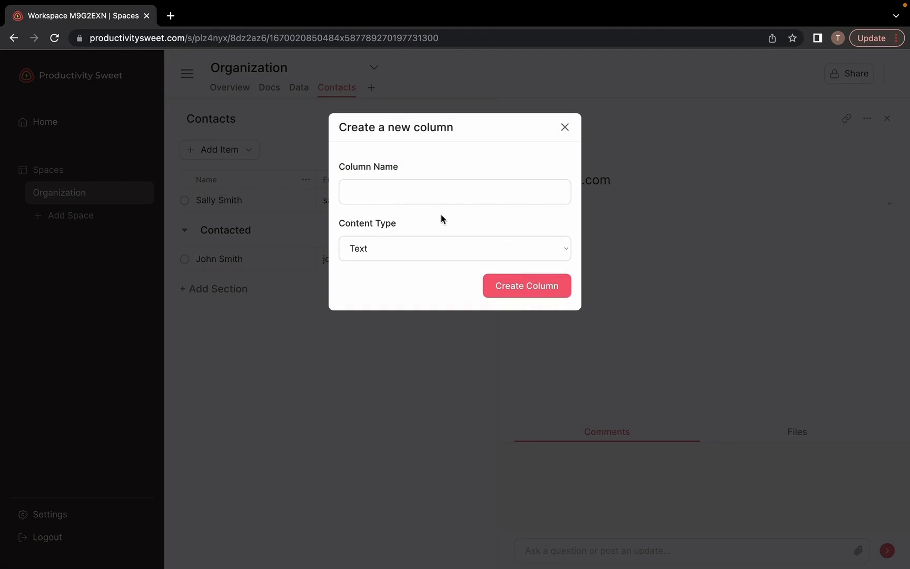
click(423, 192)
text(Description)
click(424, 251)
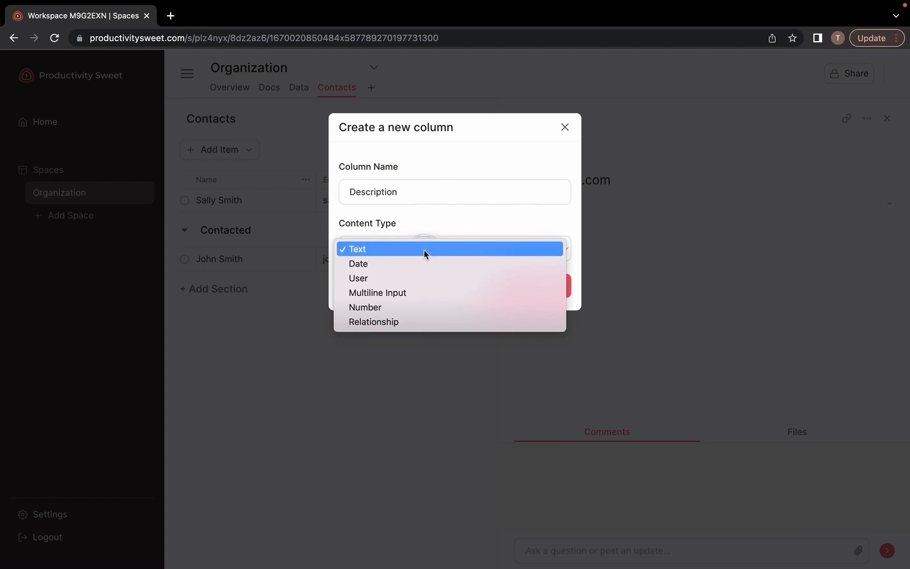
click(418, 295)
click(538, 285)
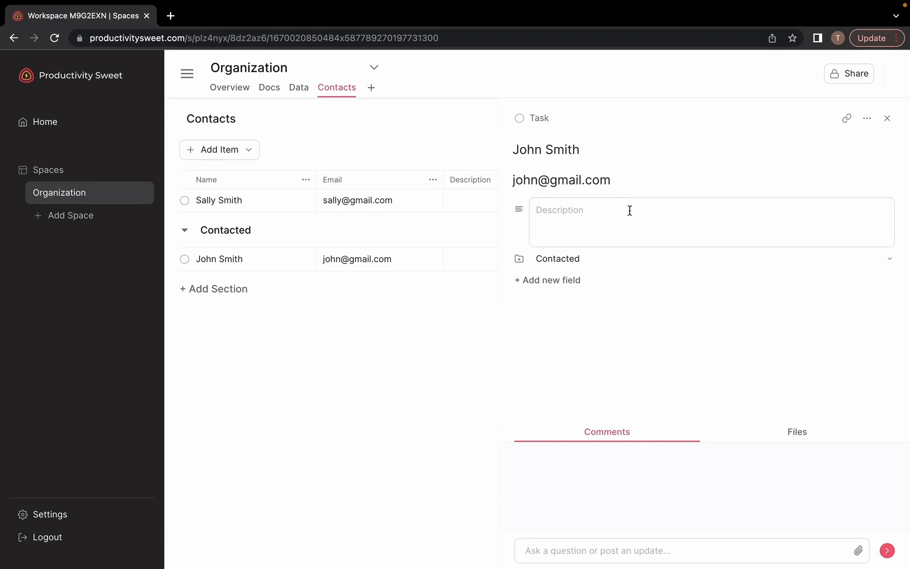
click(867, 121)
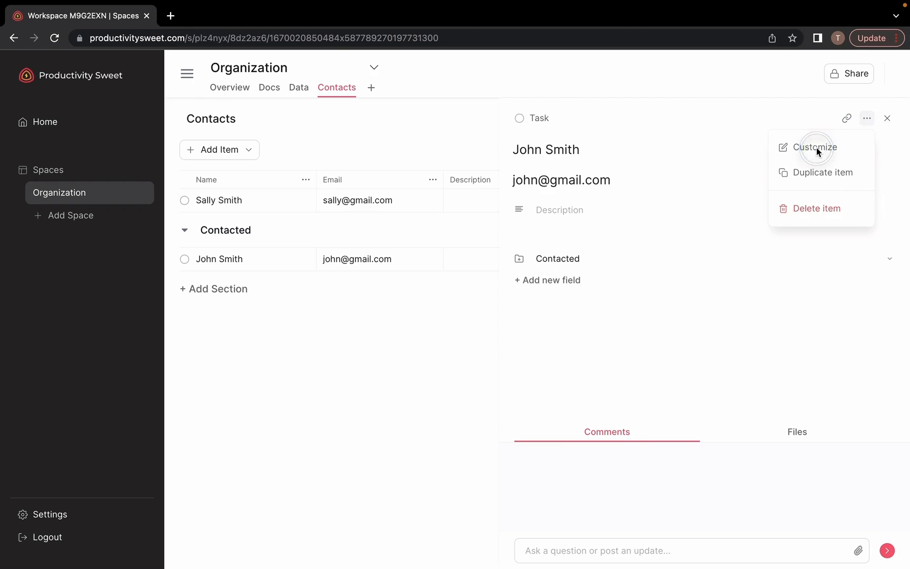
Reorder the contact item layout so Email sits below Description
click(816, 146)
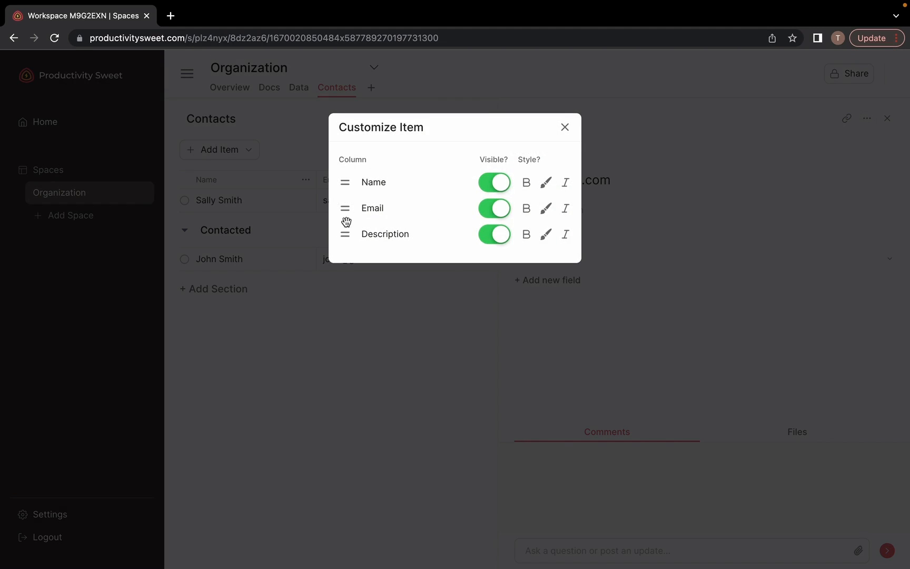
drag(346, 208, 344, 235)
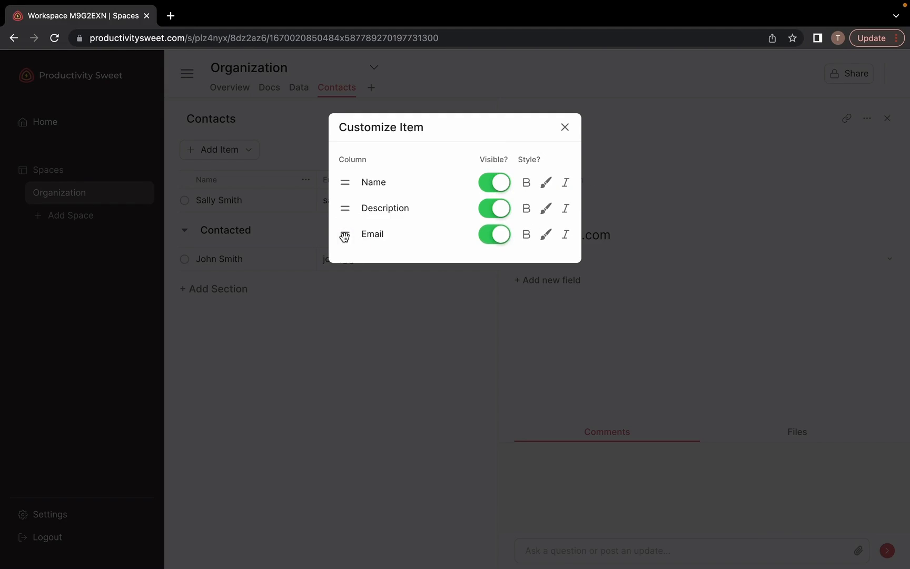
click(565, 128)
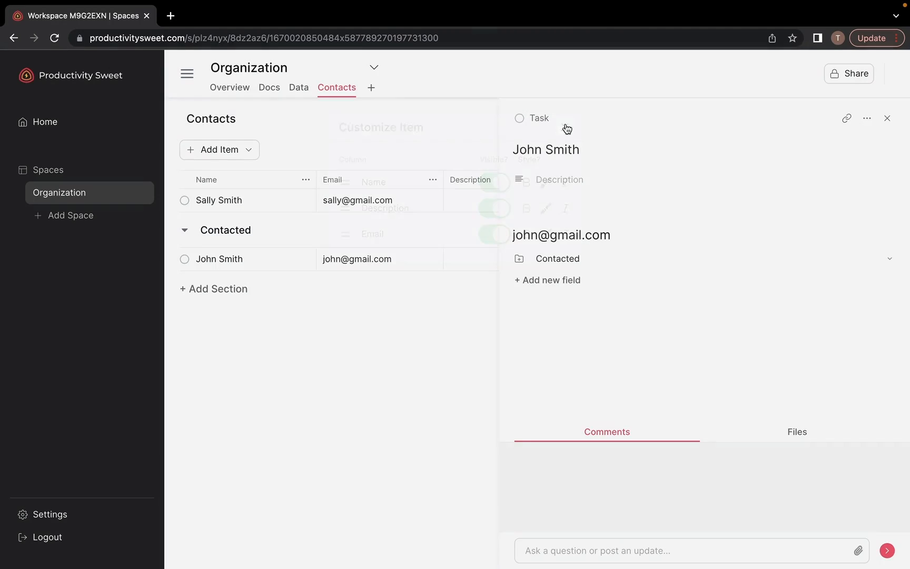
Give the Contacted contact the description 'This is a description' and confirm it saved
click(565, 179)
text(This is a description)
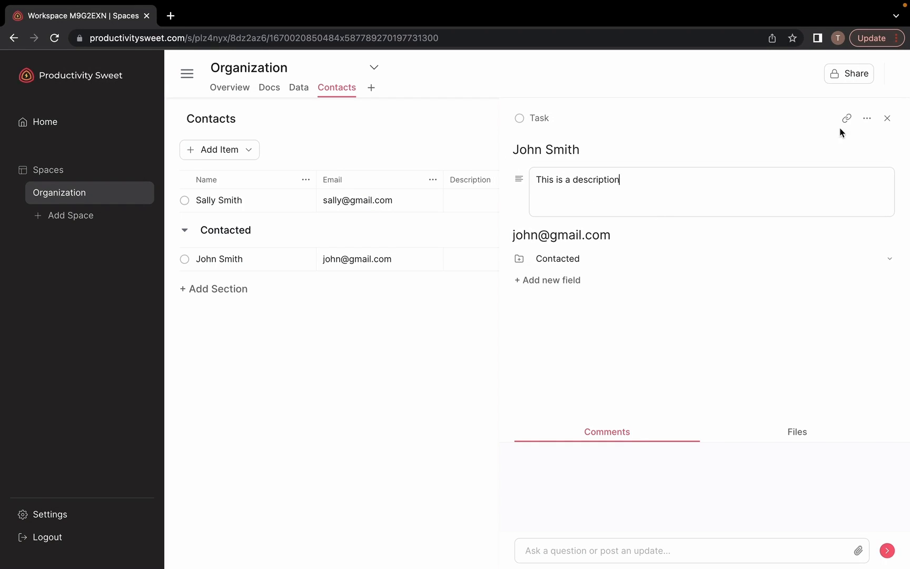
click(887, 118)
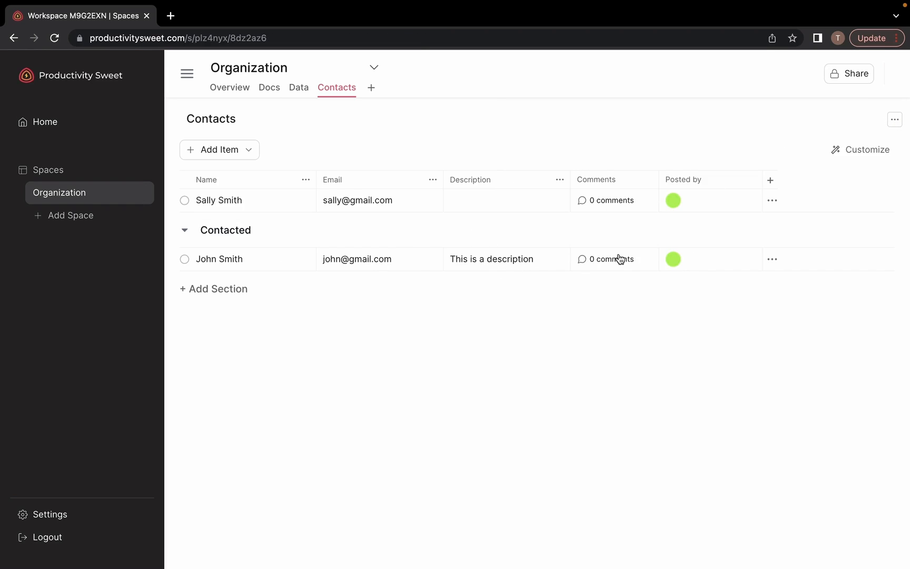
click(287, 262)
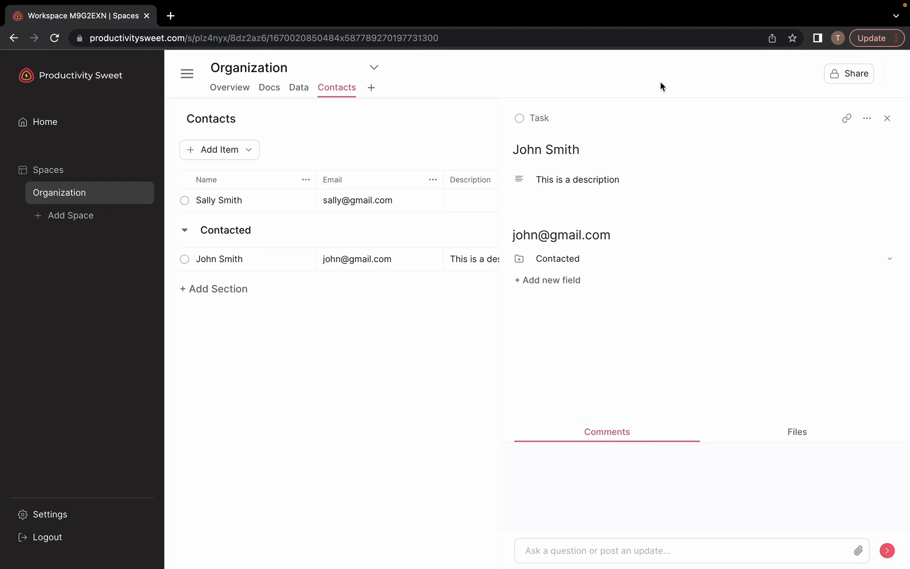
click(888, 118)
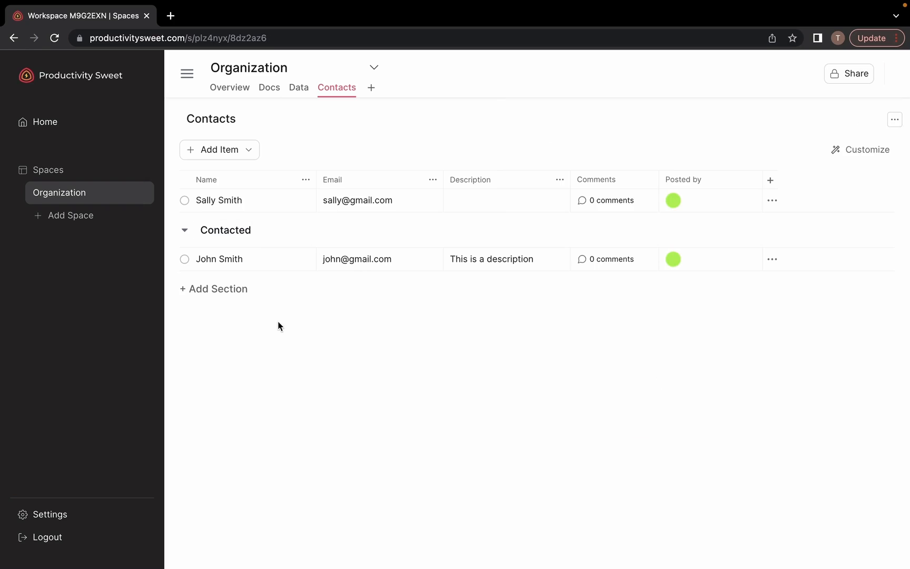
click(866, 150)
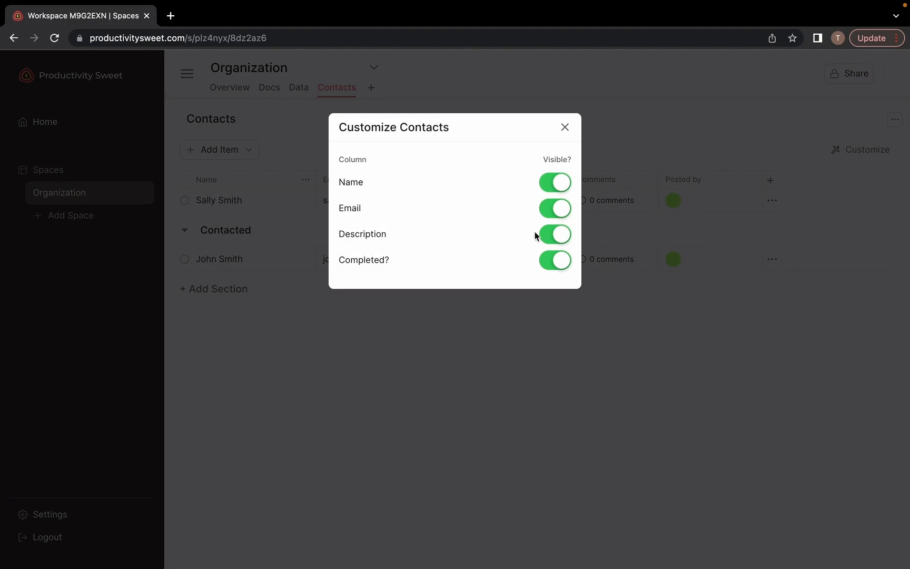
Turn off the Description and Completed? column toggles, then reopen the Contacted contact
click(548, 233)
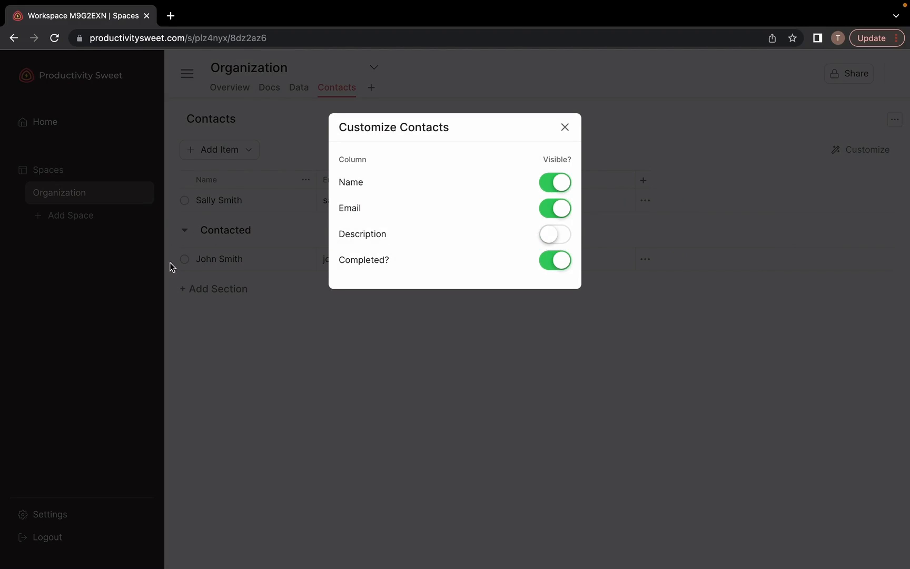
click(556, 265)
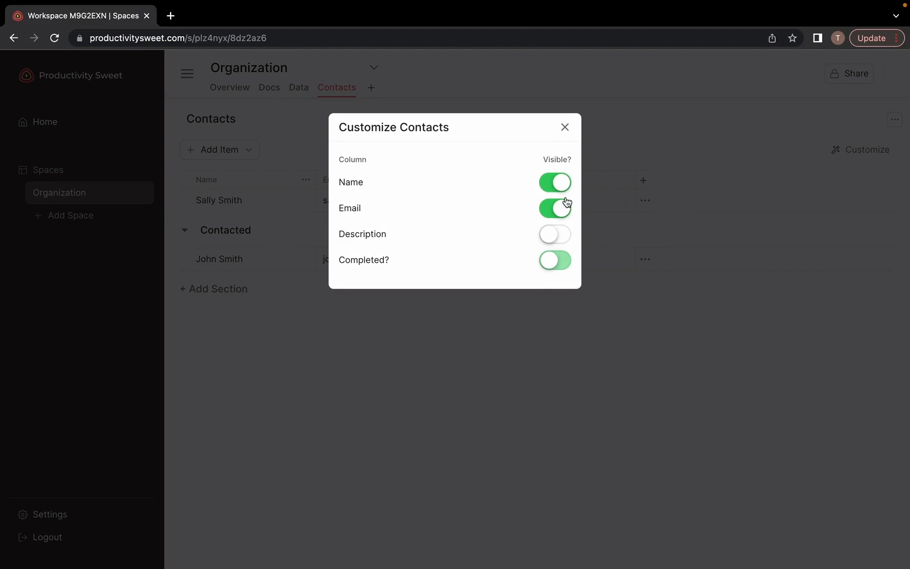
click(565, 128)
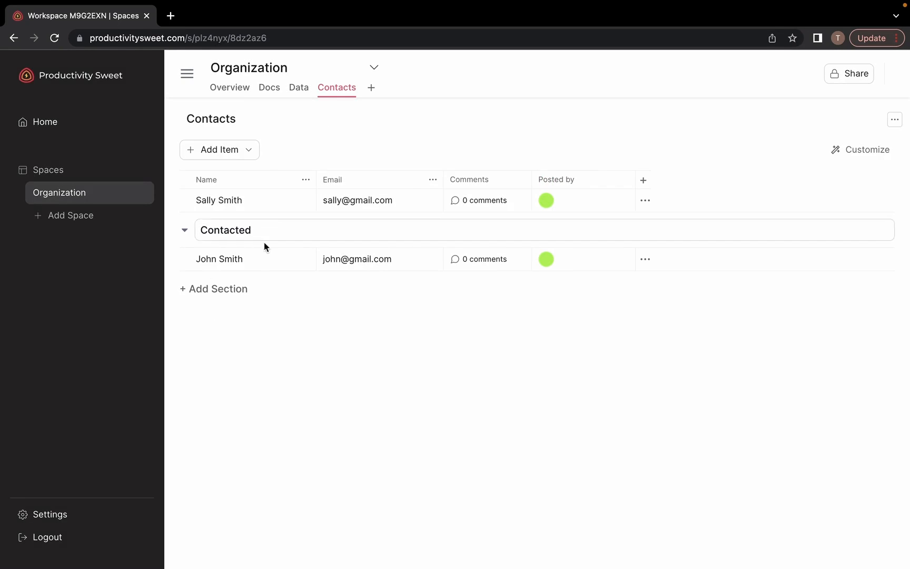
click(259, 264)
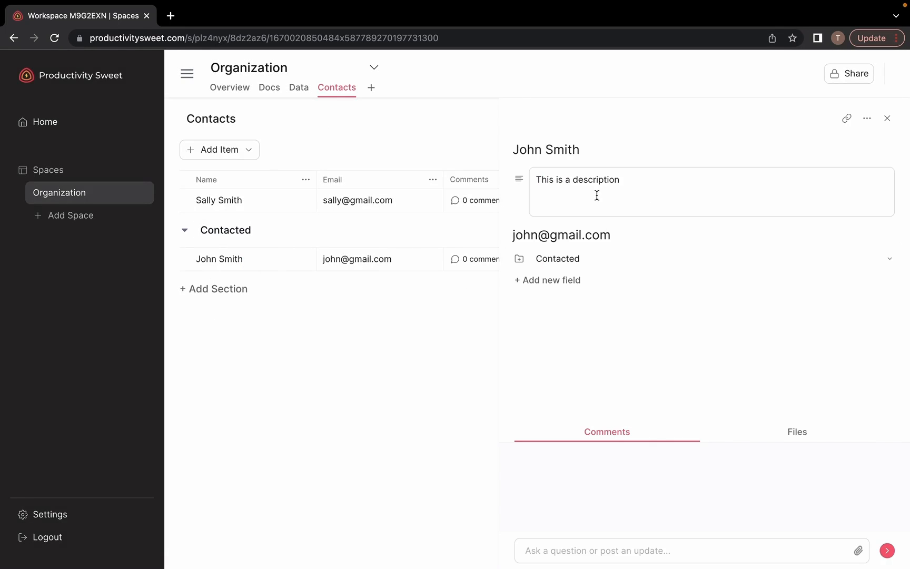
Create a Board view from the Contacts data and open a contact card in it
click(887, 119)
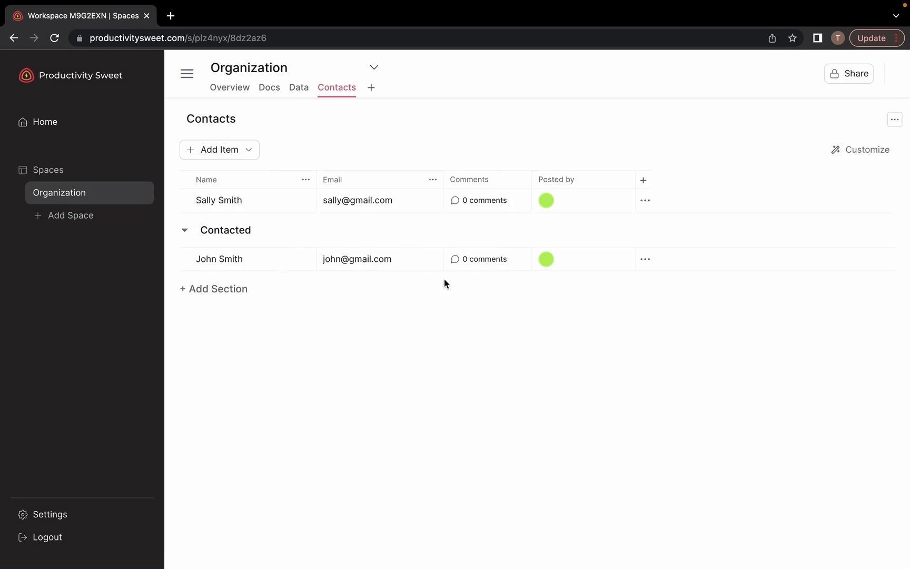
click(371, 89)
click(393, 170)
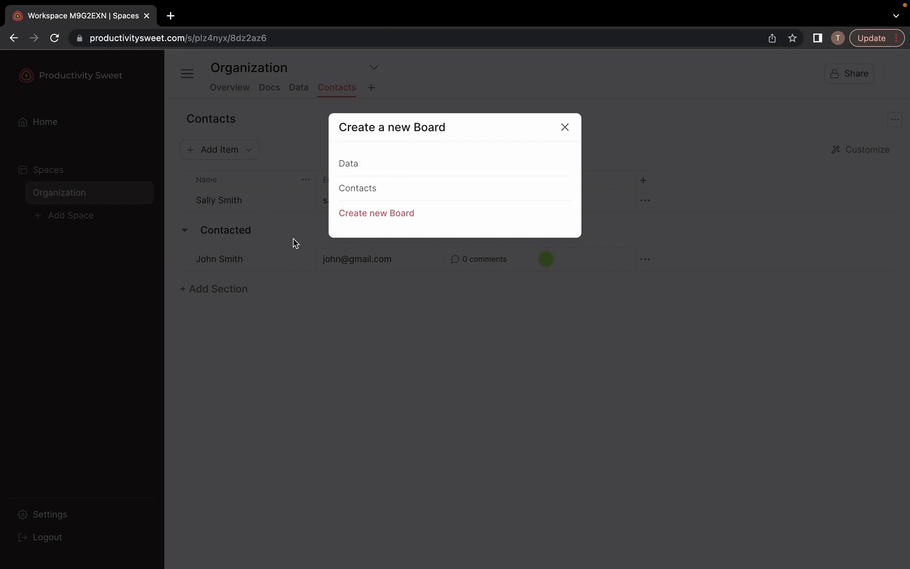
click(361, 192)
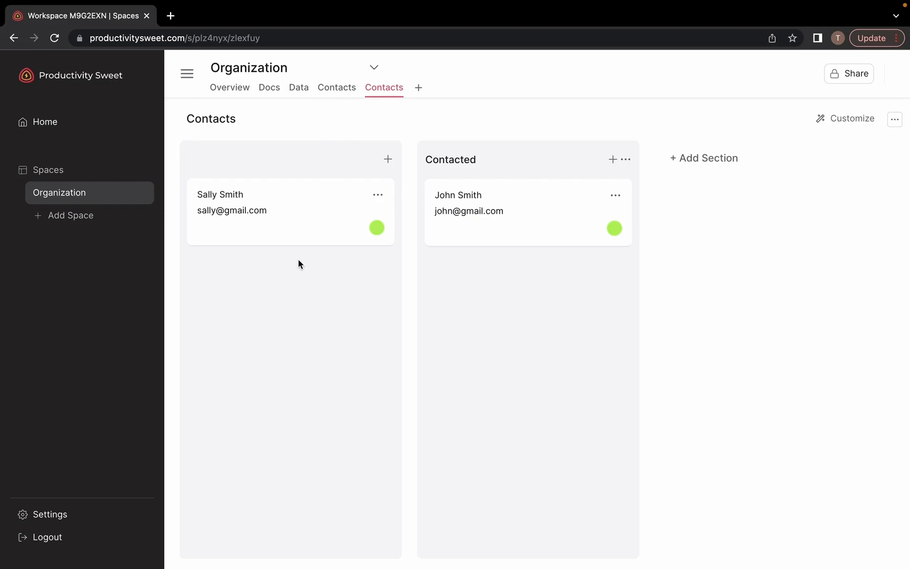
click(284, 210)
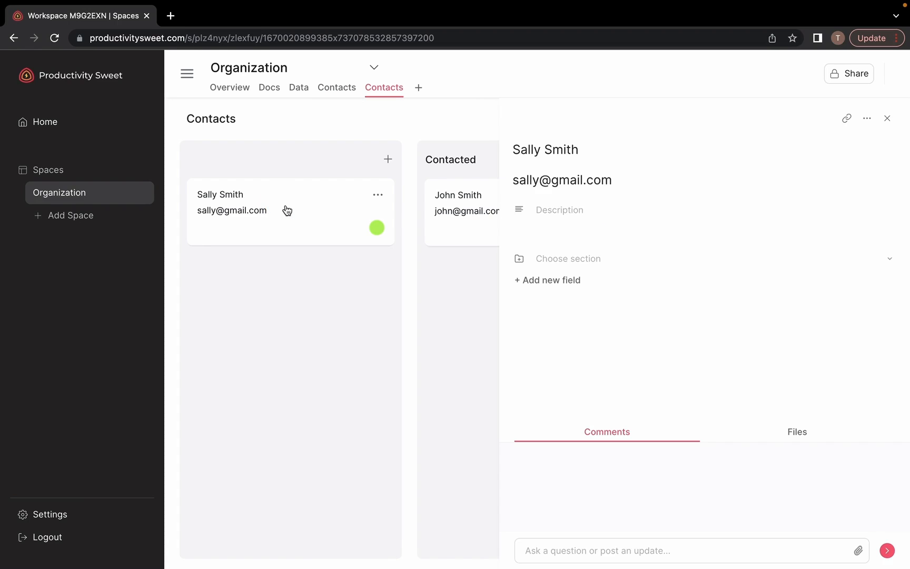
Create a new empty board and retitle it 'Deals'
click(887, 118)
click(419, 89)
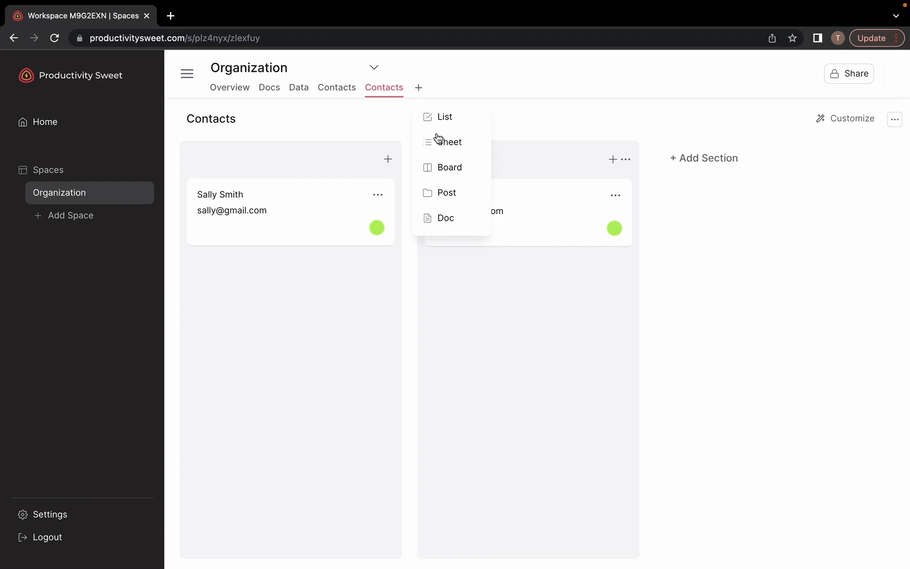
click(442, 167)
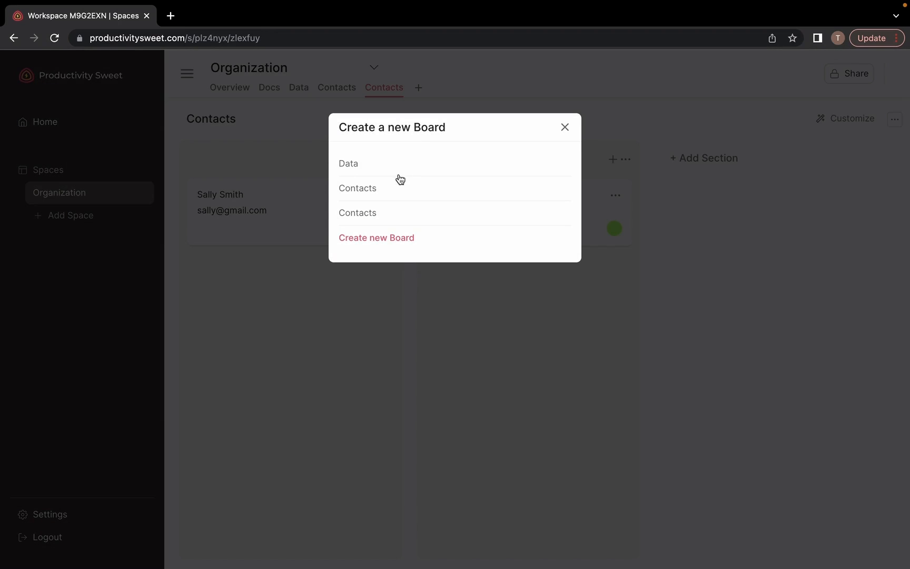
click(377, 239)
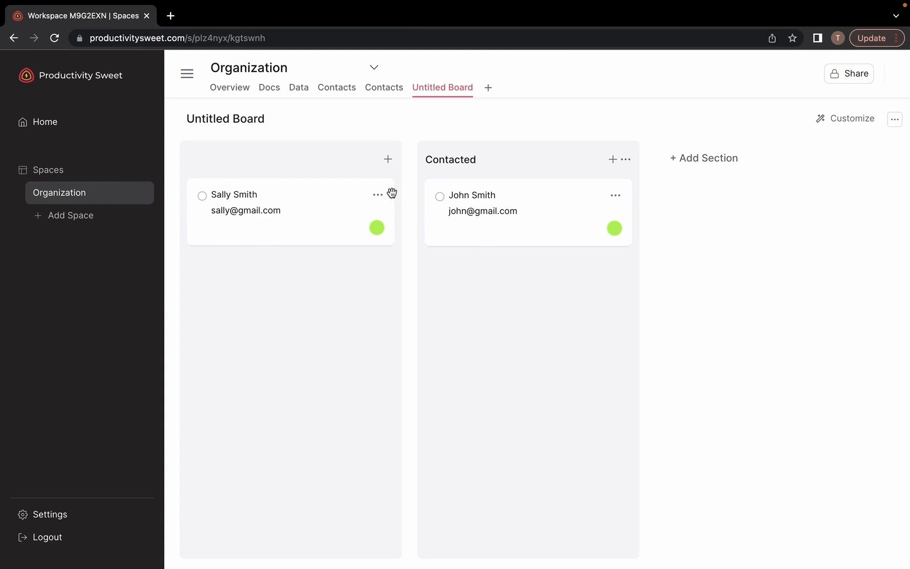
click(229, 118)
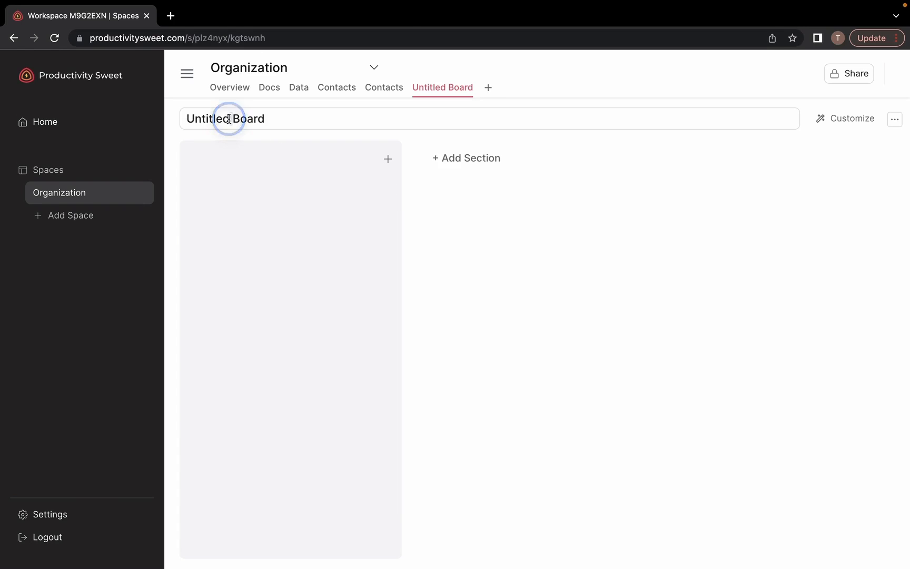
triple_click(229, 118)
text(Deals)
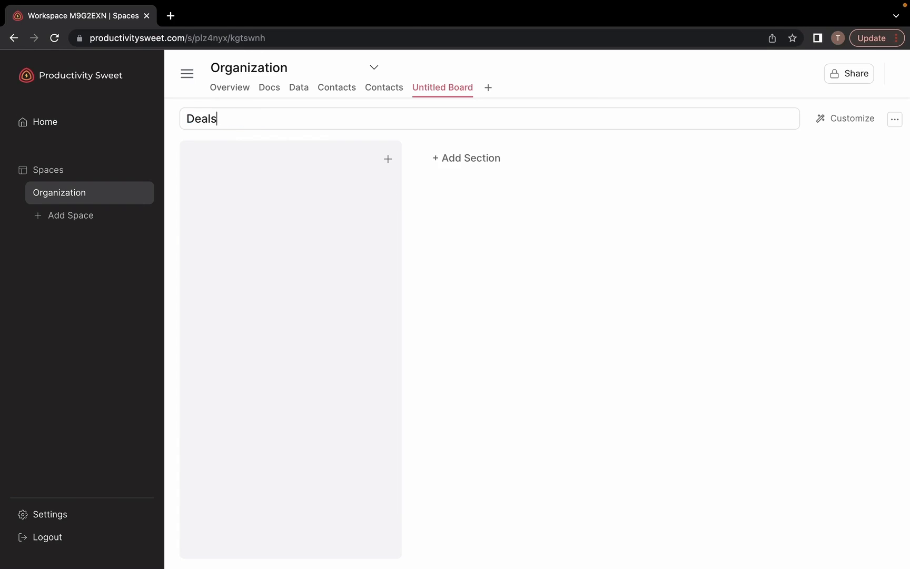
Add 'Negotiation' and 'Sold' sections, then start a card in the first column
click(468, 158)
click(460, 162)
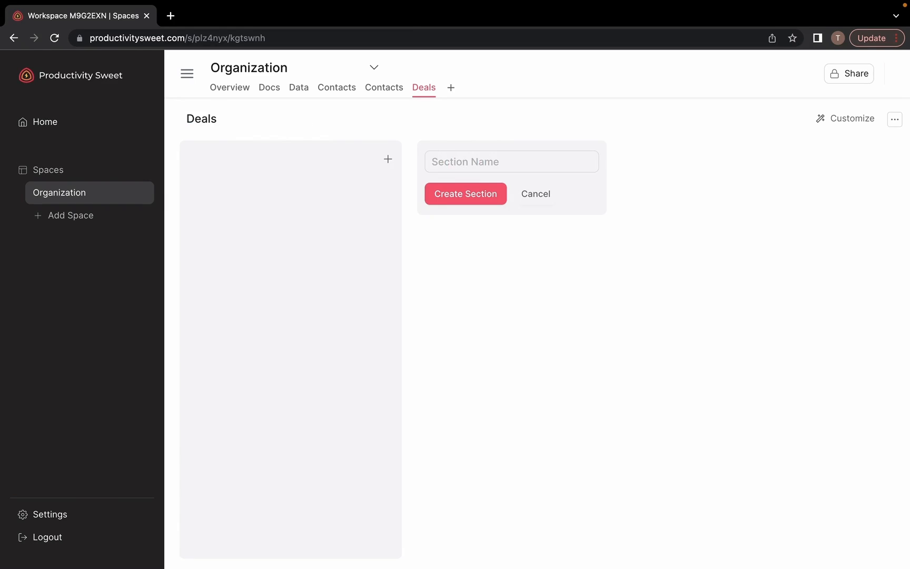
text(Negotiation)
click(472, 194)
click(692, 156)
click(693, 156)
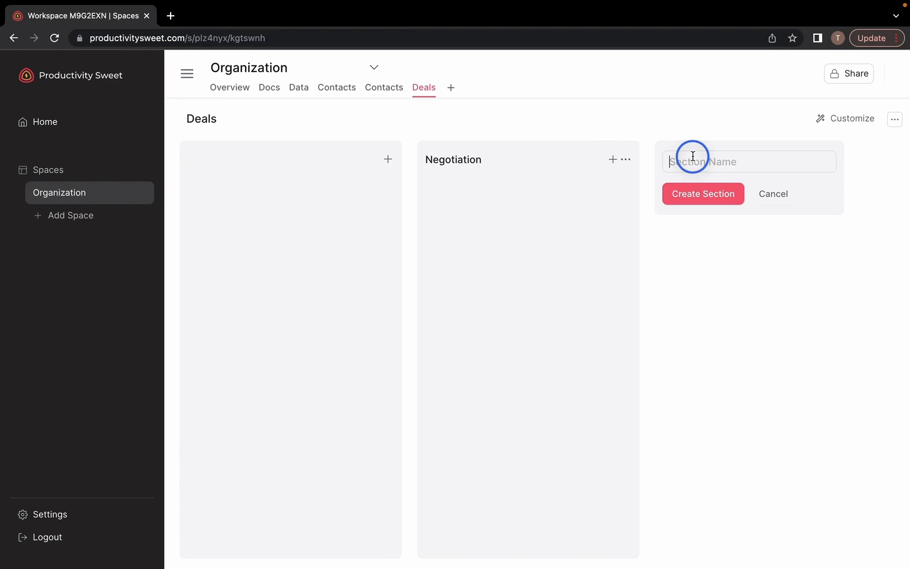
text(Sold)
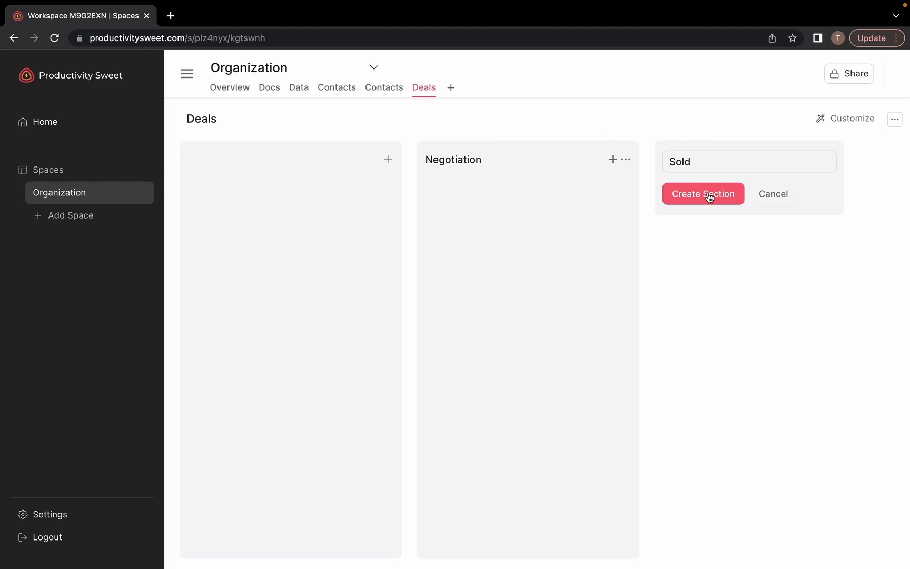
click(706, 195)
click(387, 159)
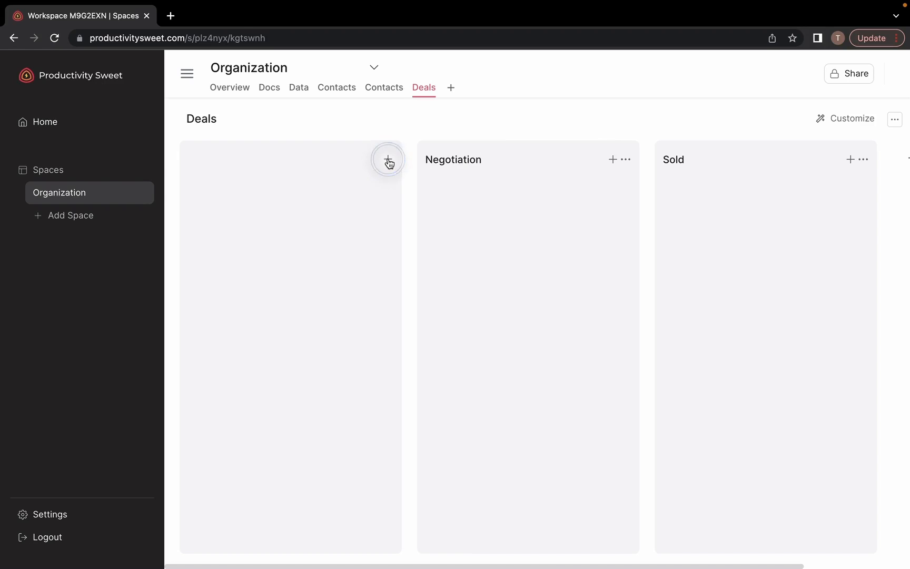
Add a 'Deal Name' field to the new deal card
click(297, 204)
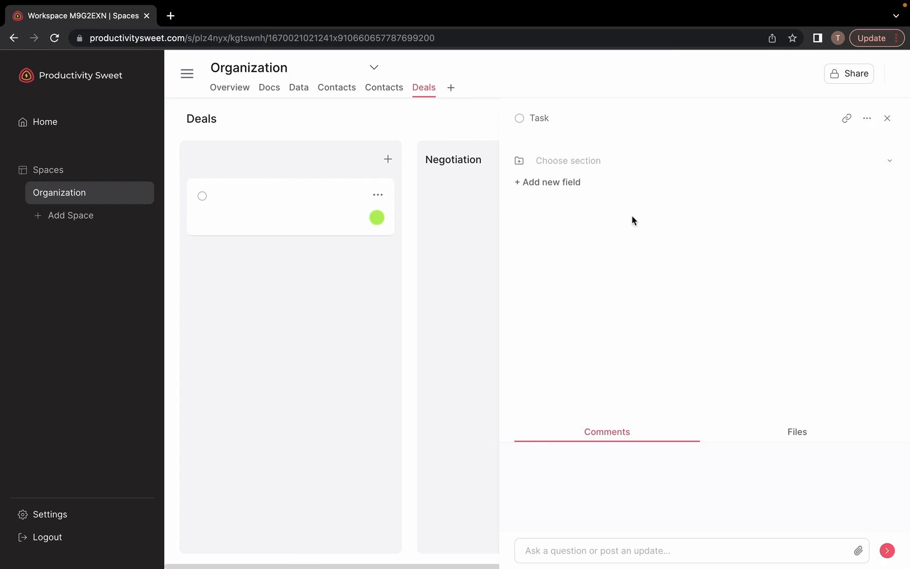
click(562, 182)
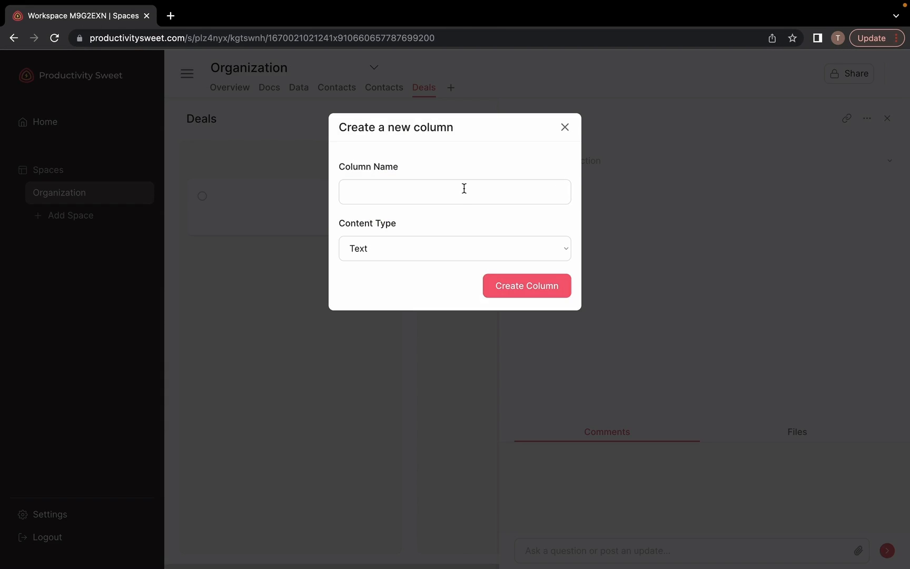
click(446, 193)
text(Deal Name)
click(518, 285)
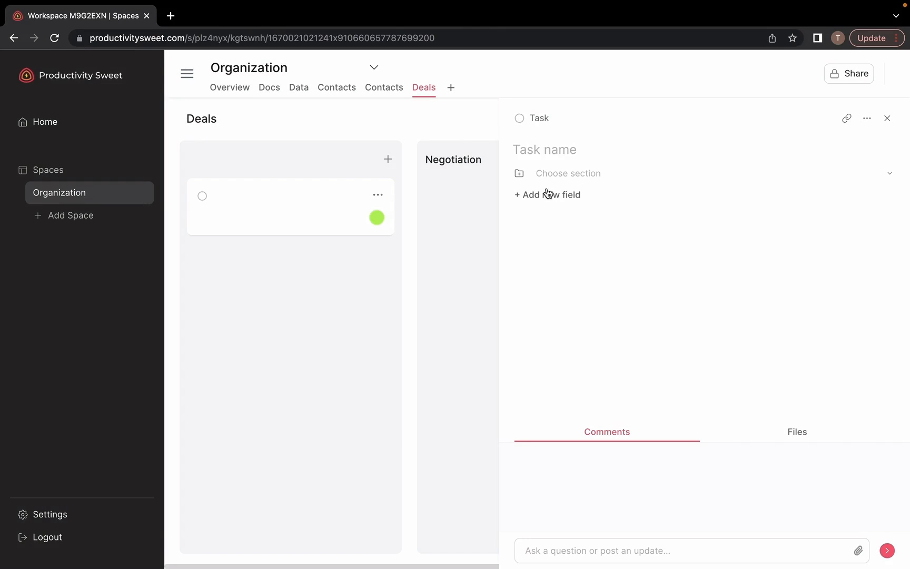
Add a 'Contact' Relationship field linked to the Contacts (1) board
click(548, 194)
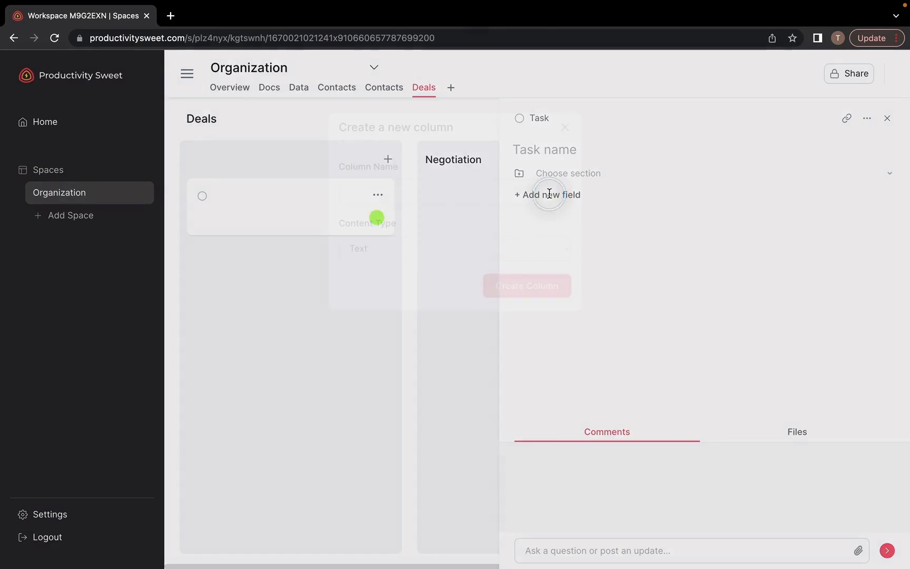
click(429, 193)
text(Contact)
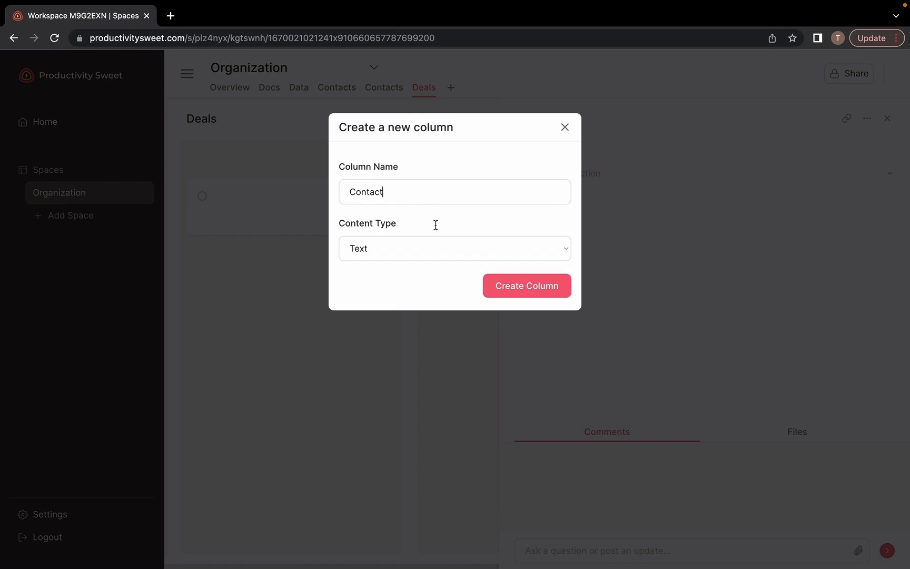
click(440, 248)
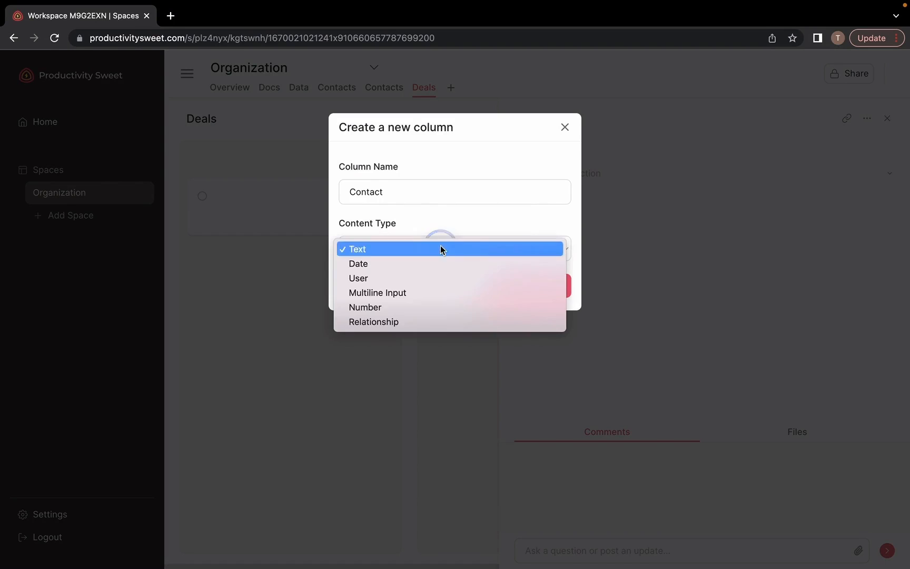
click(422, 318)
click(413, 305)
text(Contac)
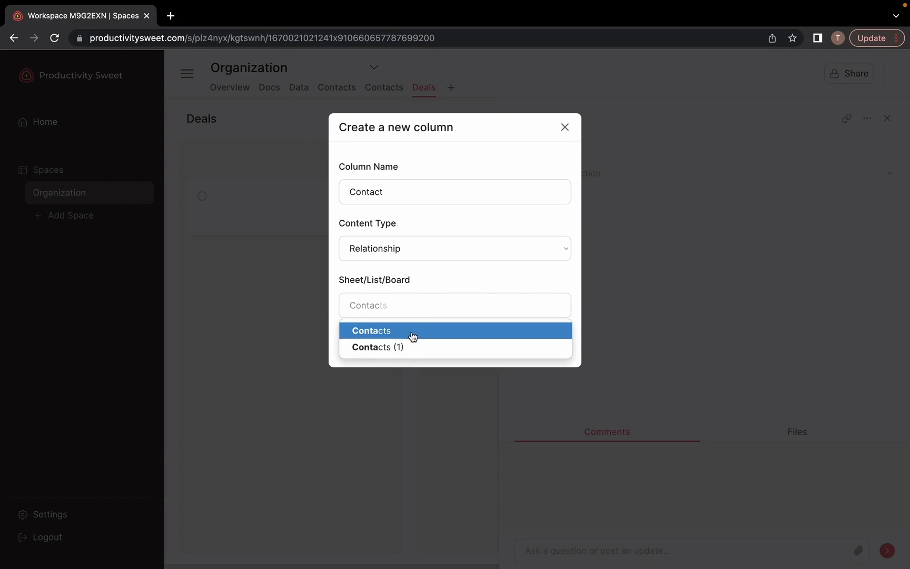
click(408, 349)
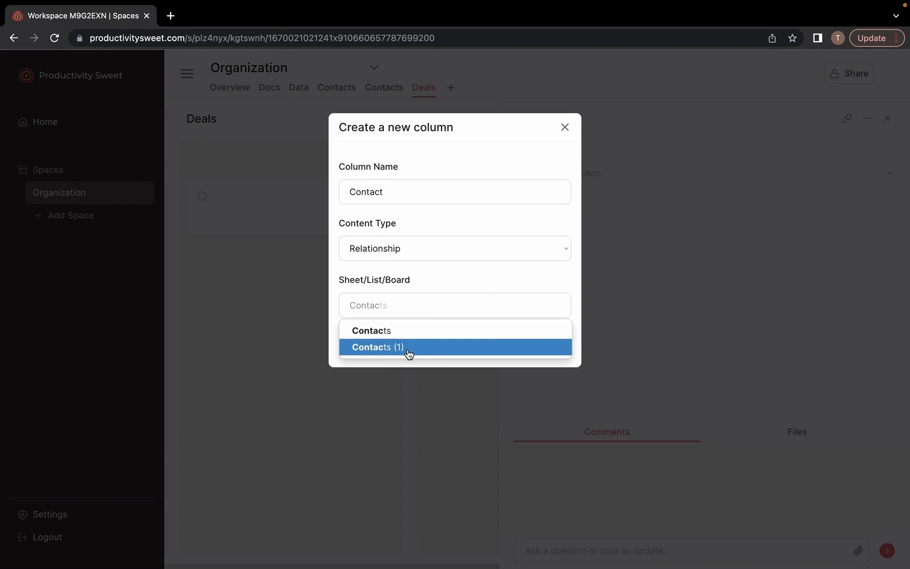
click(408, 348)
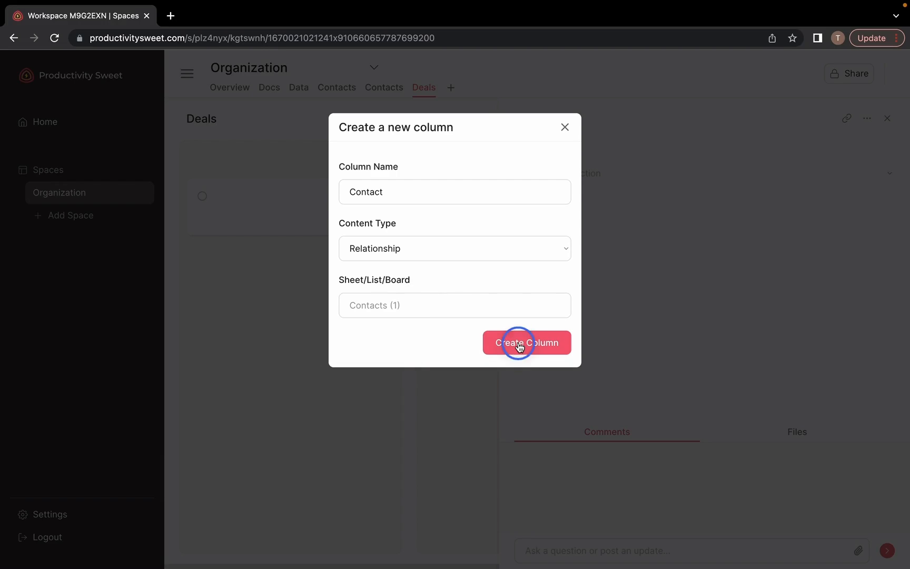
click(519, 344)
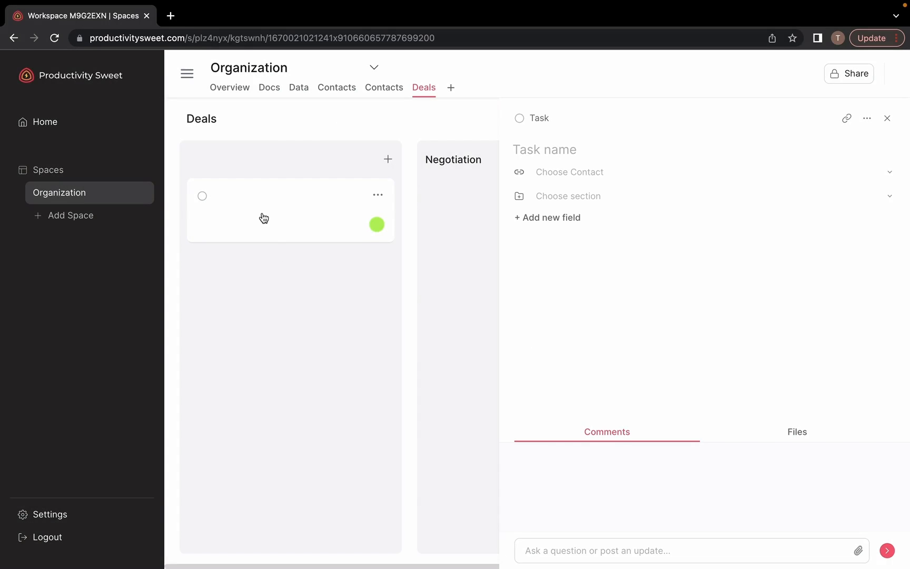
Link the first contact to the deal, name it 'ABC Tile Sales Deal', and reopen it
click(586, 169)
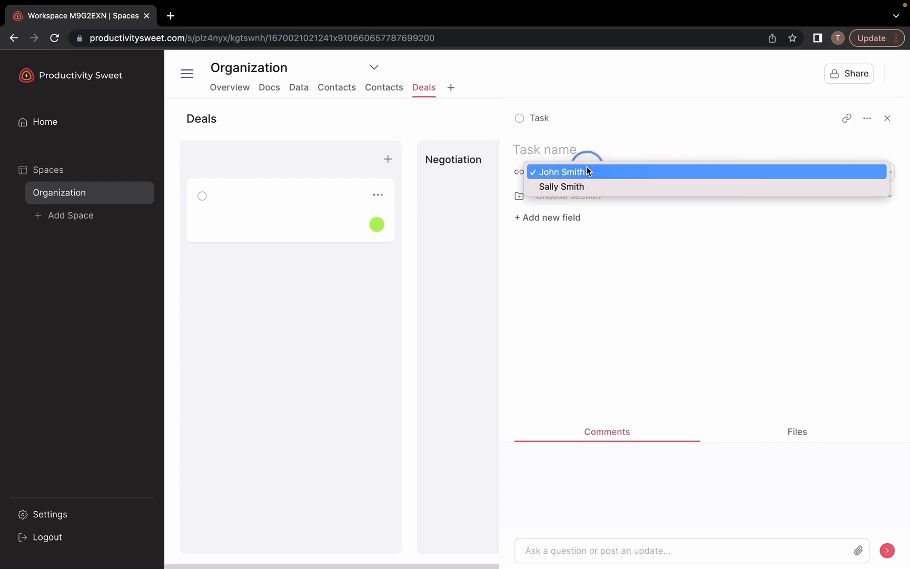
click(584, 174)
click(566, 149)
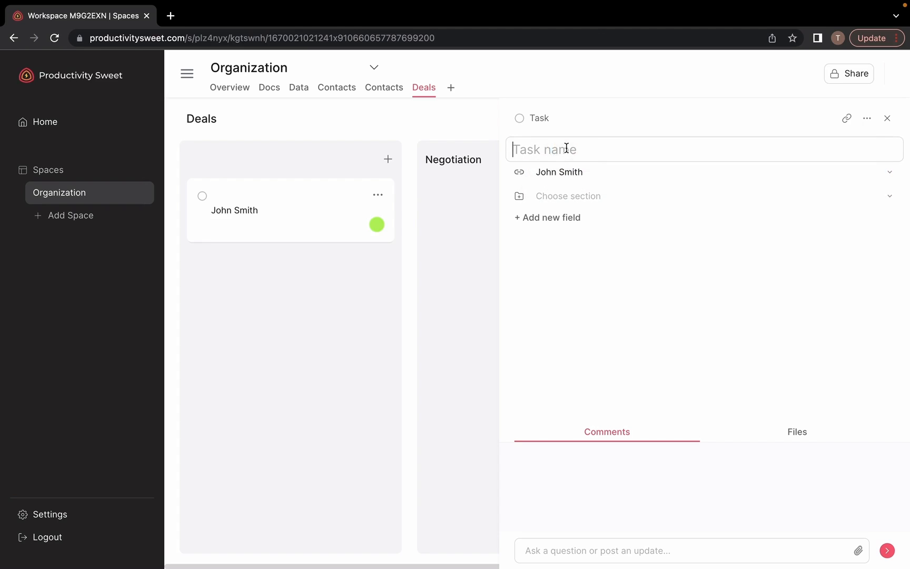
text(ABC Tile Sale)
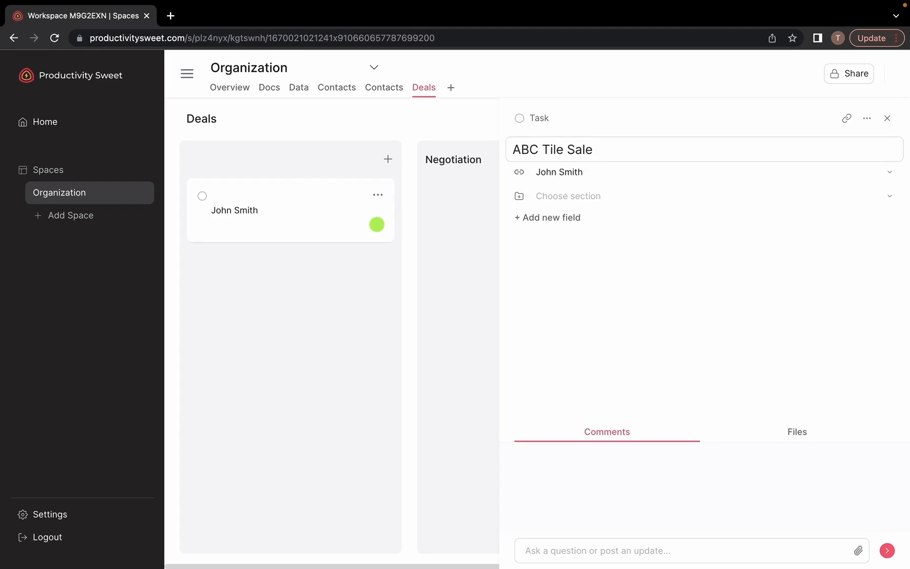
text(s Deal)
click(887, 118)
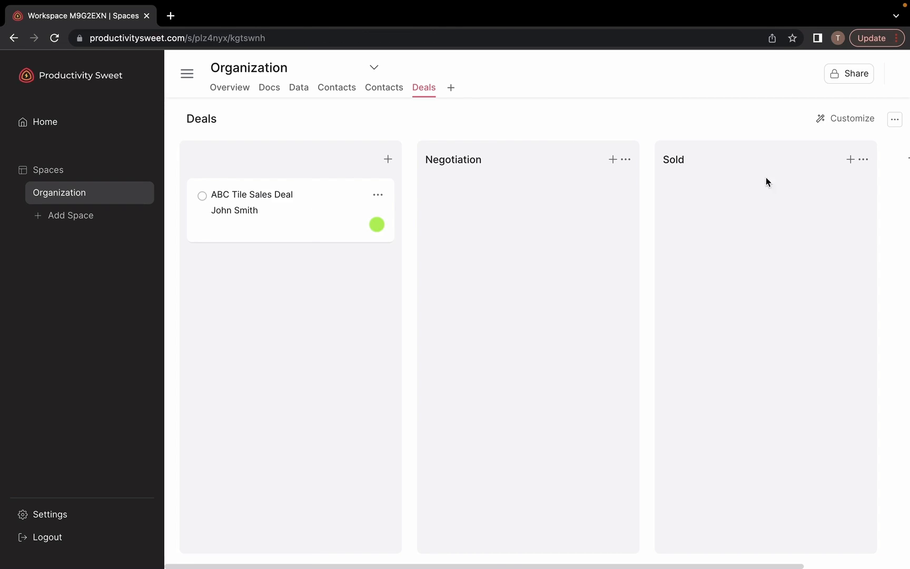
click(285, 215)
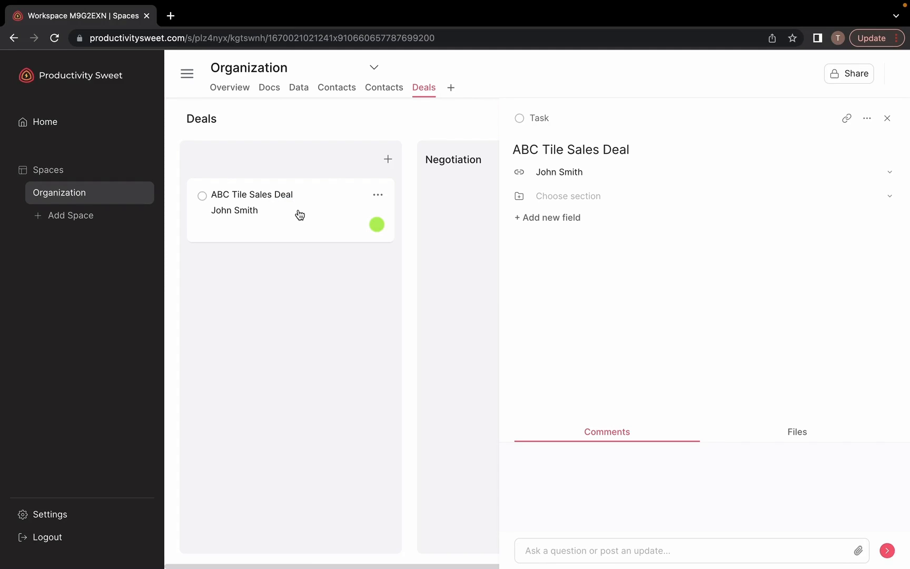
Drag the deal card into Negotiation and post a comment about a call
drag(294, 212, 481, 220)
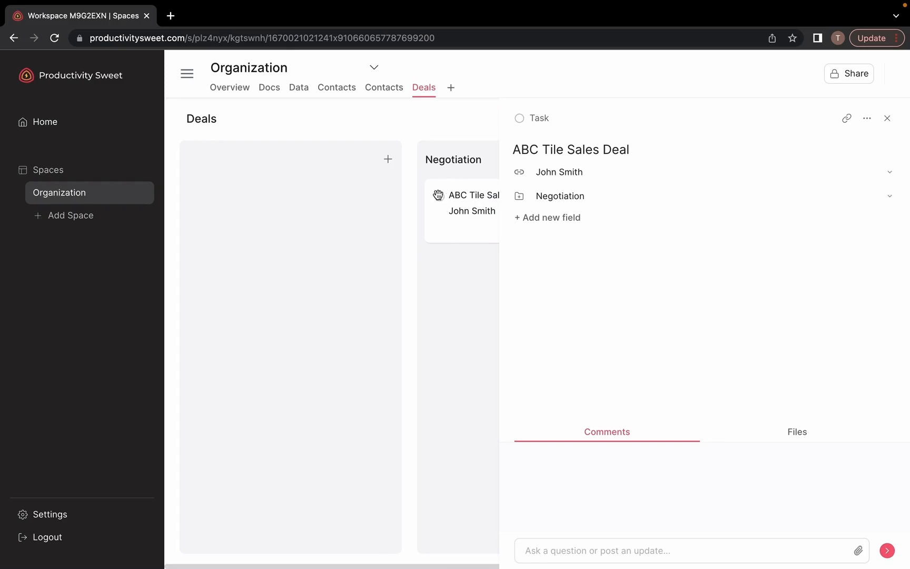
click(604, 544)
text(MAde)
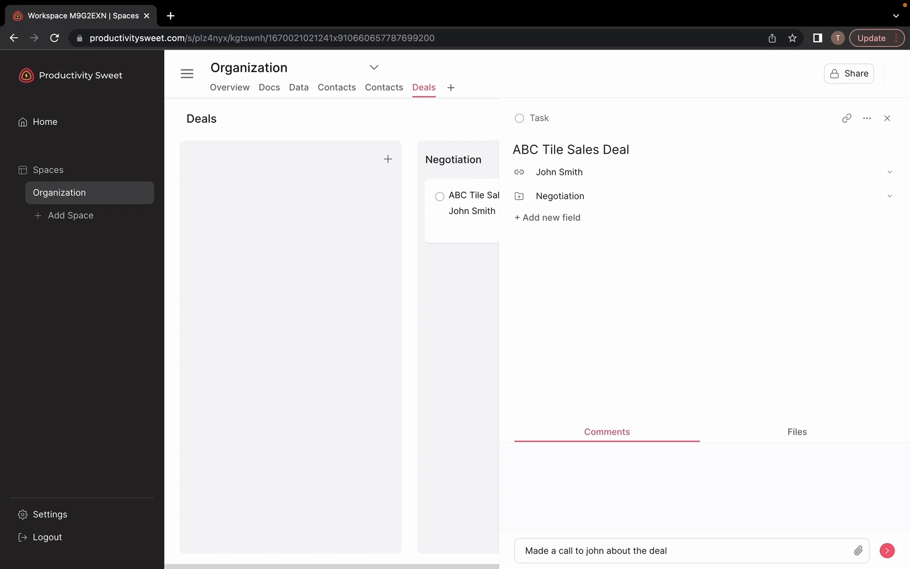
click(886, 550)
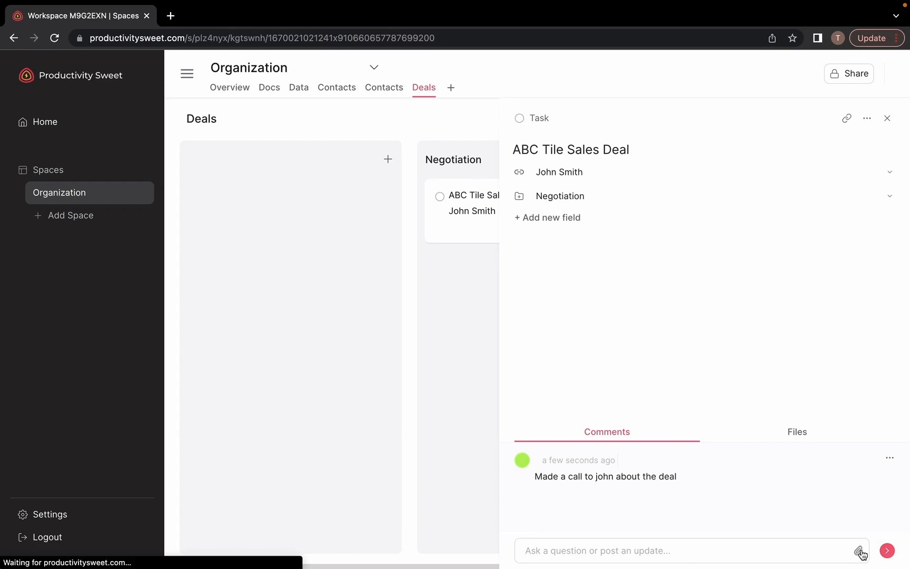
Check the deal's Files tab, return to Comments, and close the details
click(797, 437)
click(775, 435)
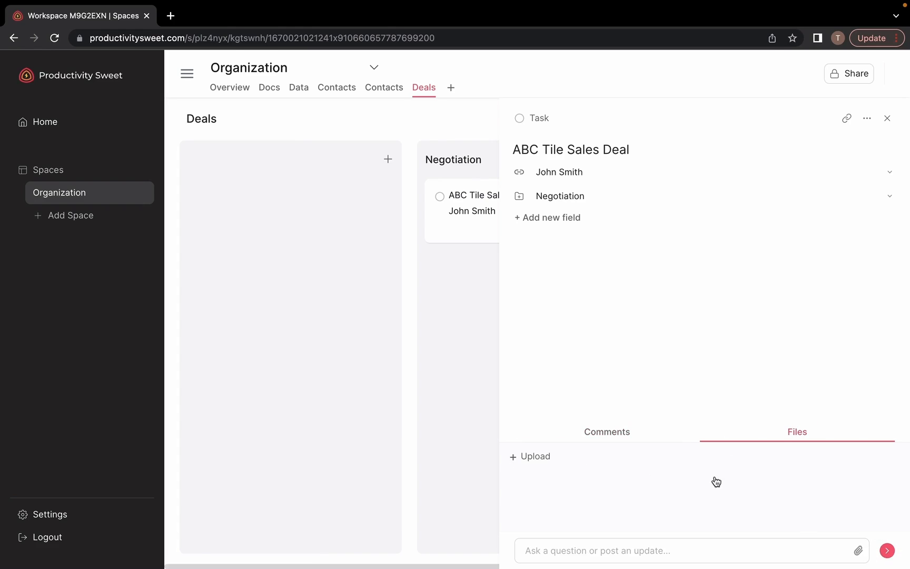
click(600, 438)
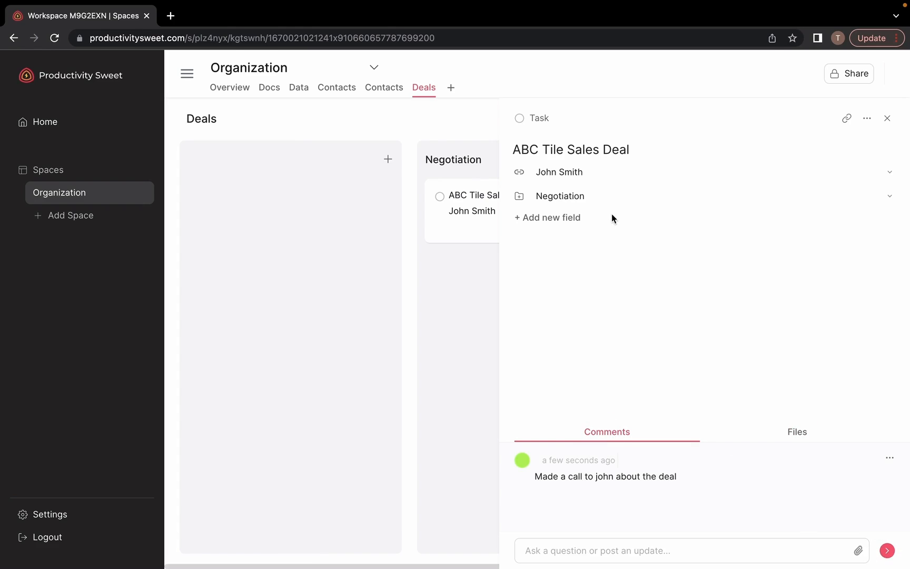
click(886, 118)
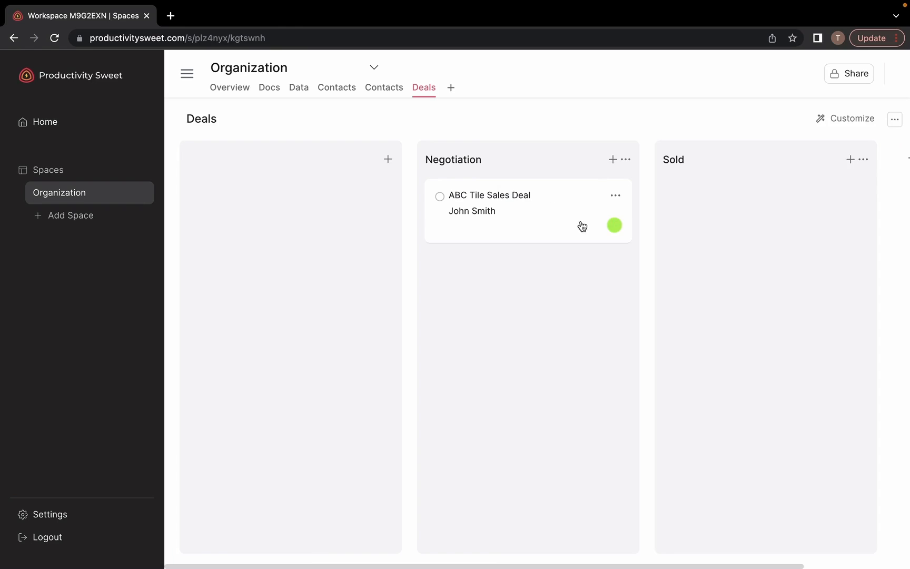